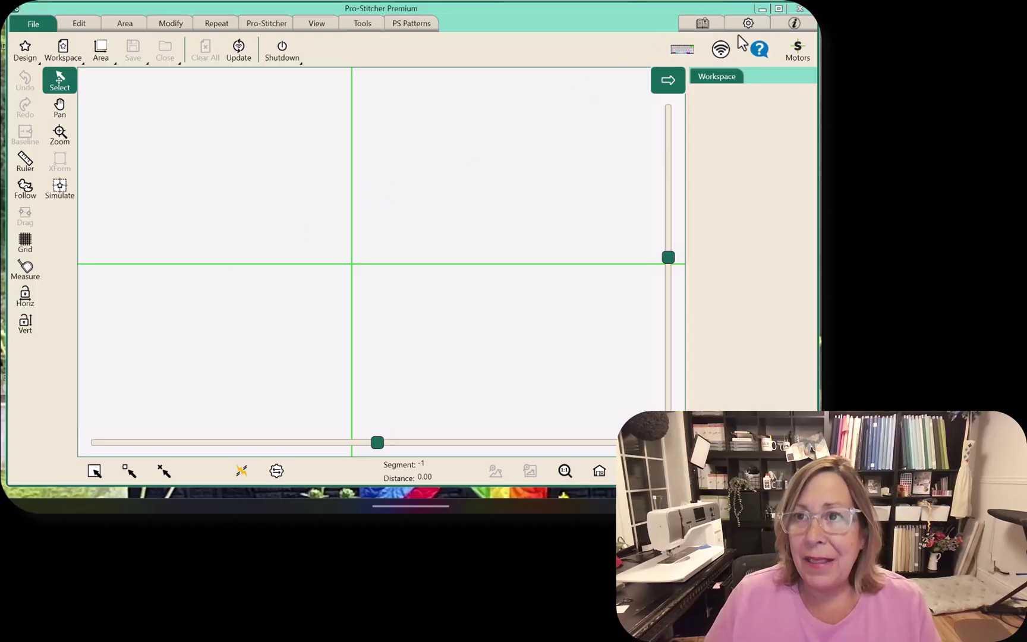
pyautogui.click(749, 24)
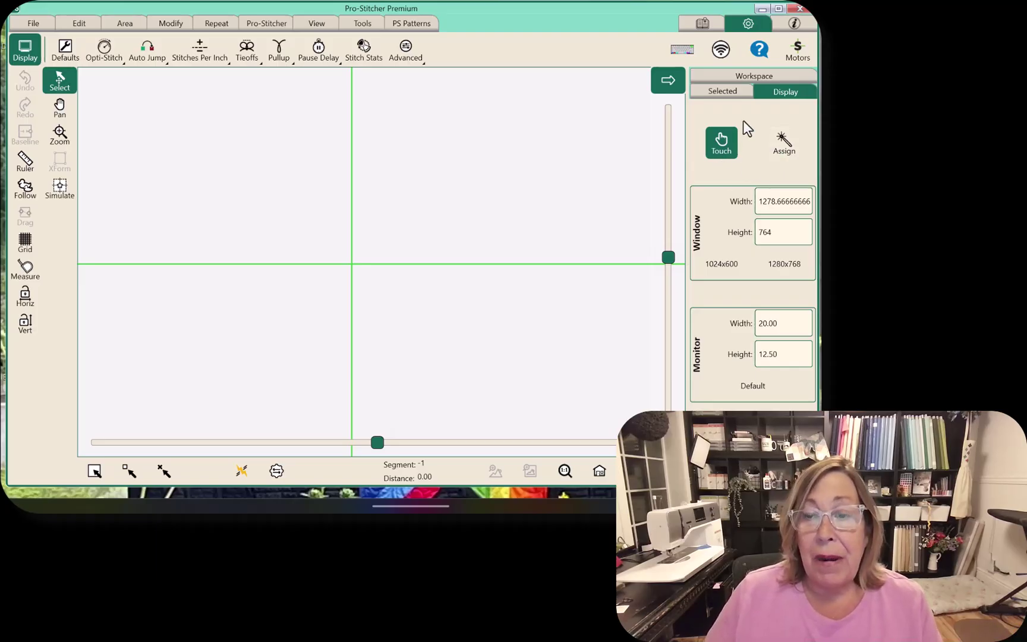
pyautogui.click(720, 146)
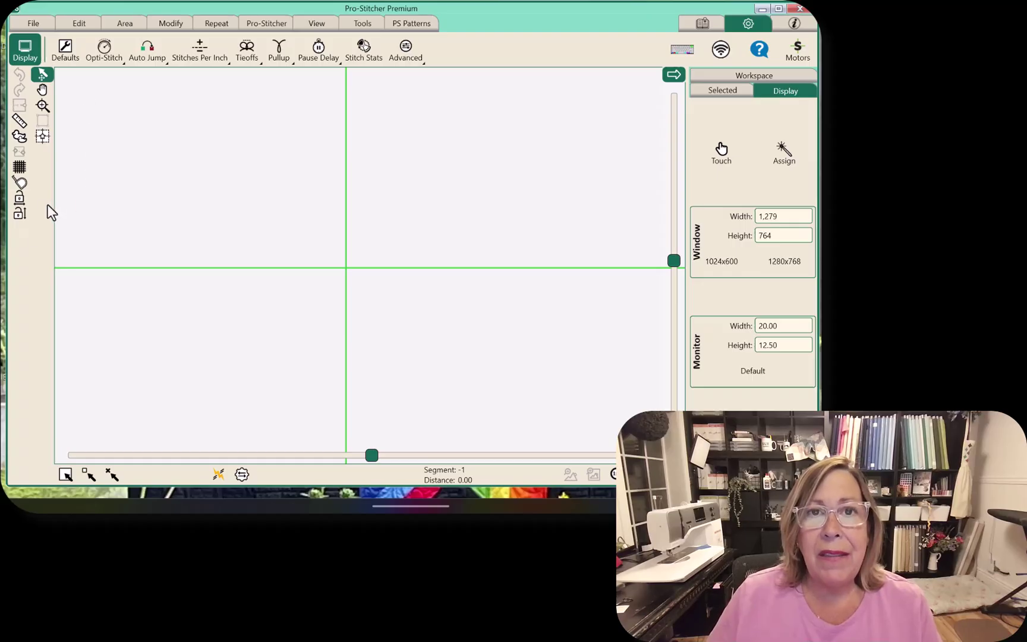
pyautogui.click(724, 152)
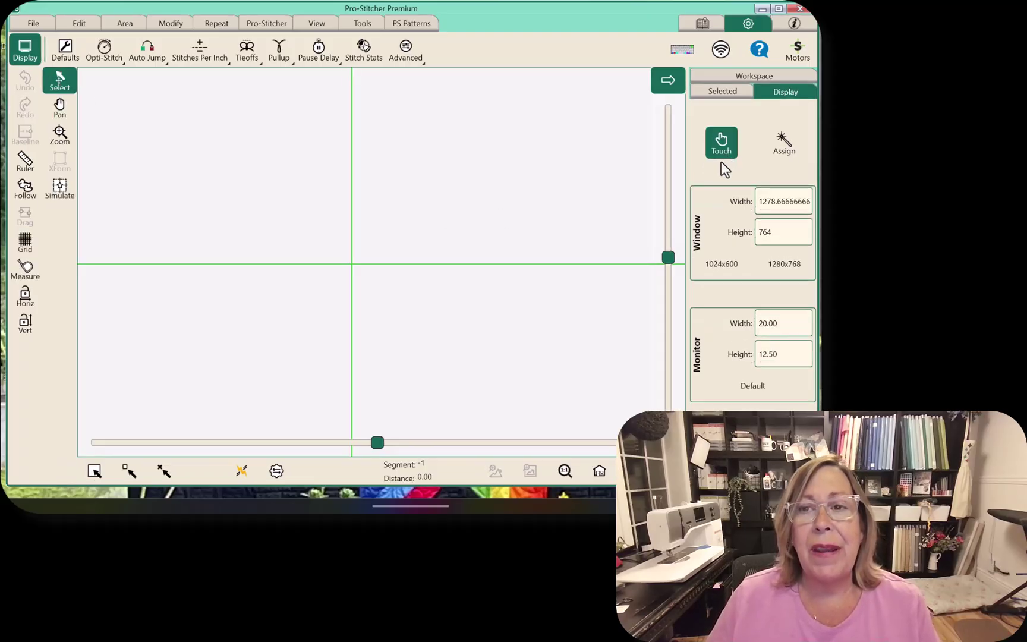
pyautogui.click(722, 153)
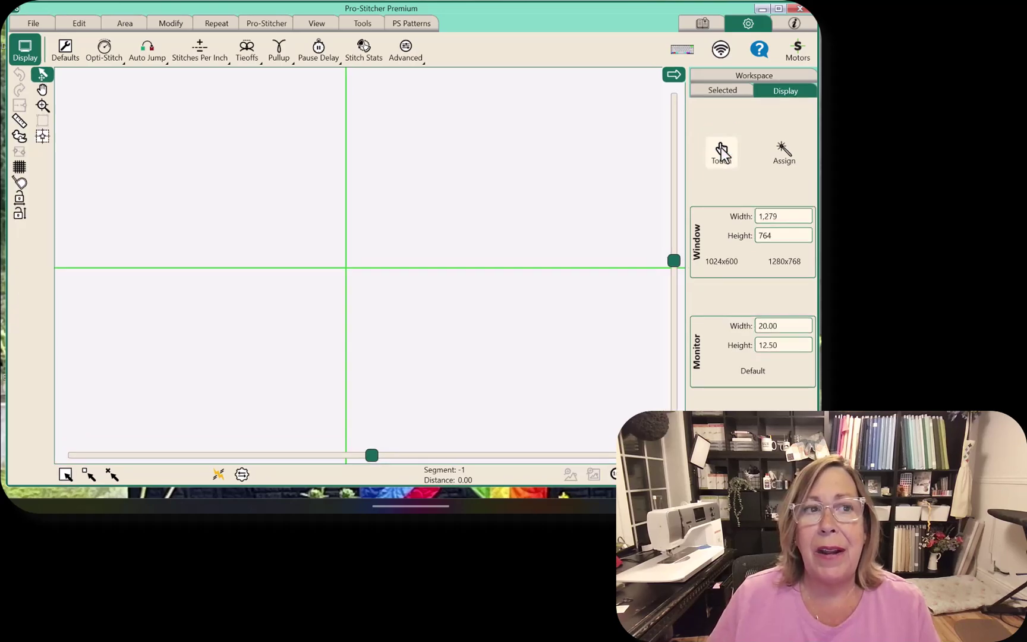
pyautogui.click(722, 153)
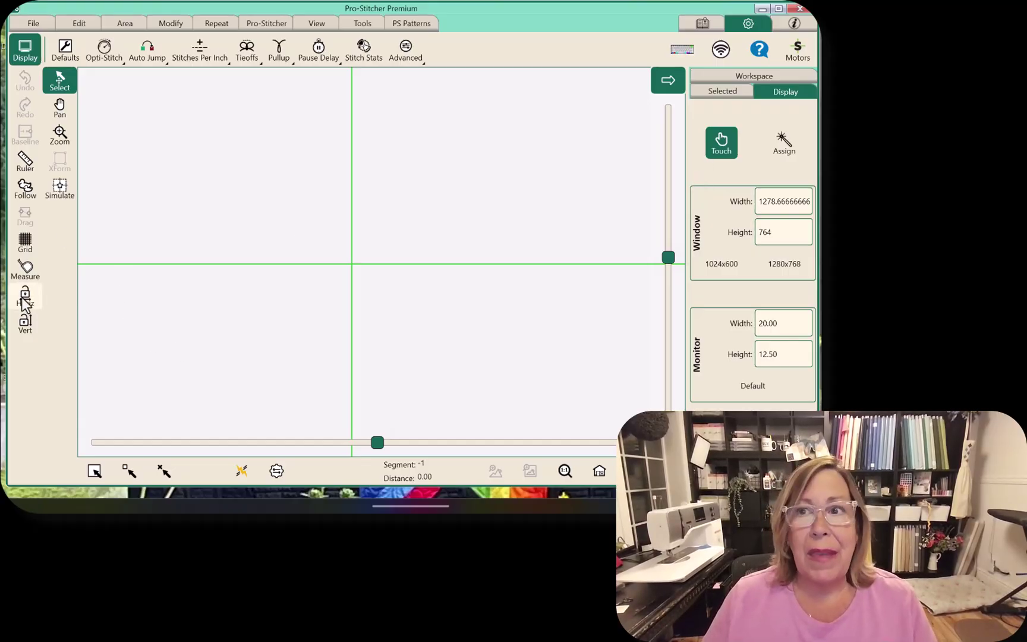
# Enable tool assignment and replace the Follow quick-tool slot with Baste SPI.
pyautogui.click(793, 143)
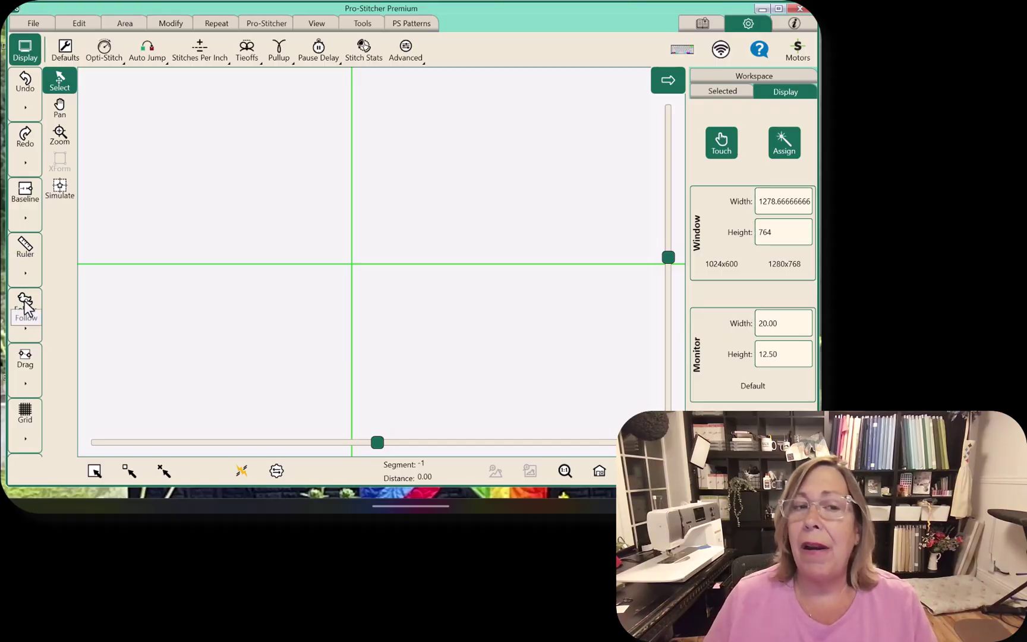
pyautogui.click(24, 333)
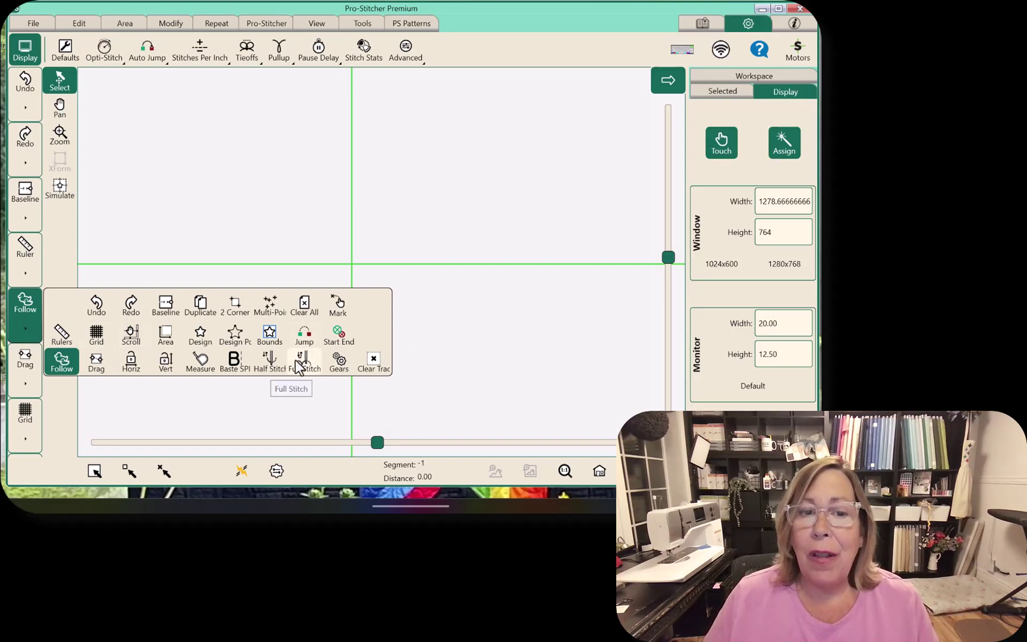
pyautogui.click(231, 362)
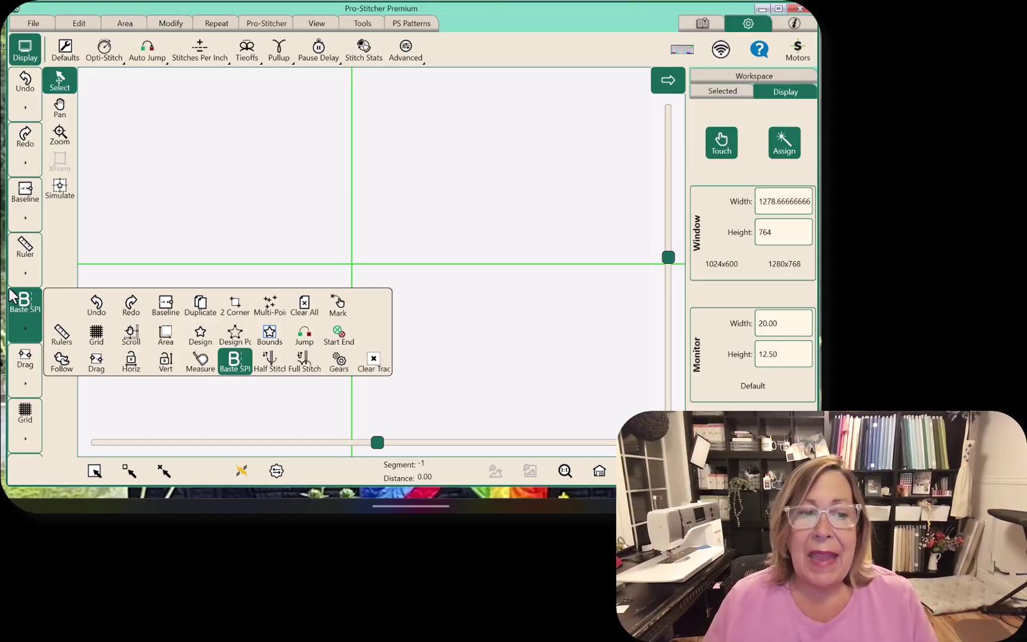
pyautogui.click(34, 331)
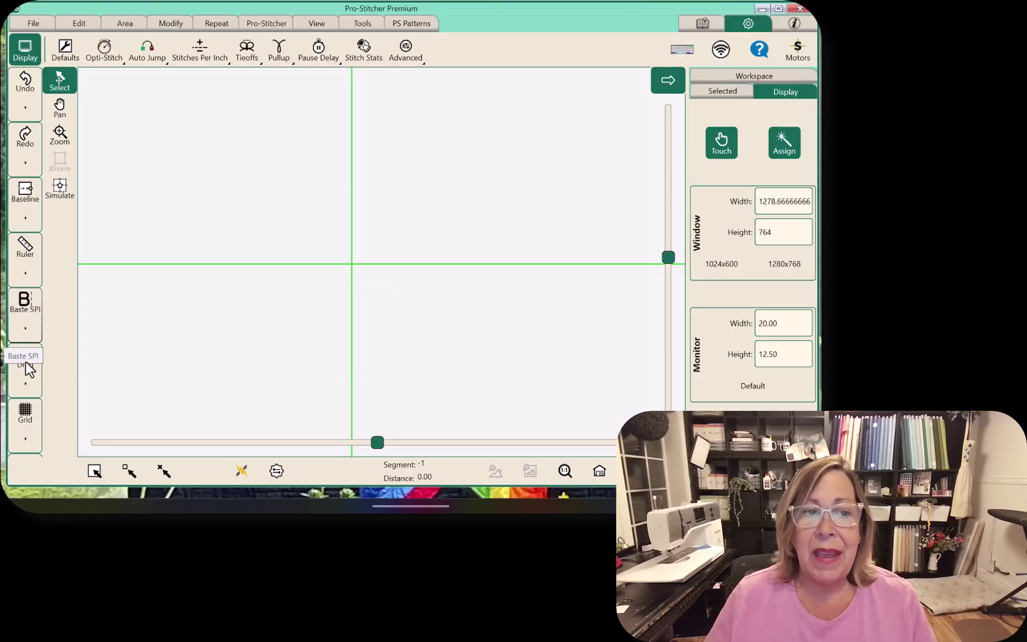
# Review the alternative tools for the Grid quick-tool slot, leaving Grid assigned.
pyautogui.scroll(-1, 27, 380)
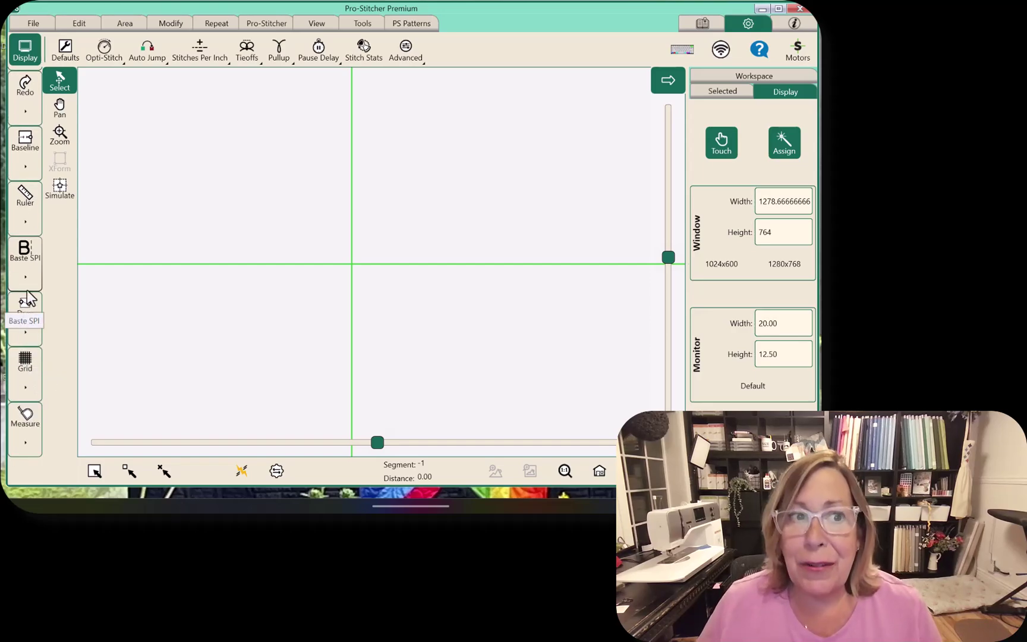
pyautogui.scroll(-2, 16, 368)
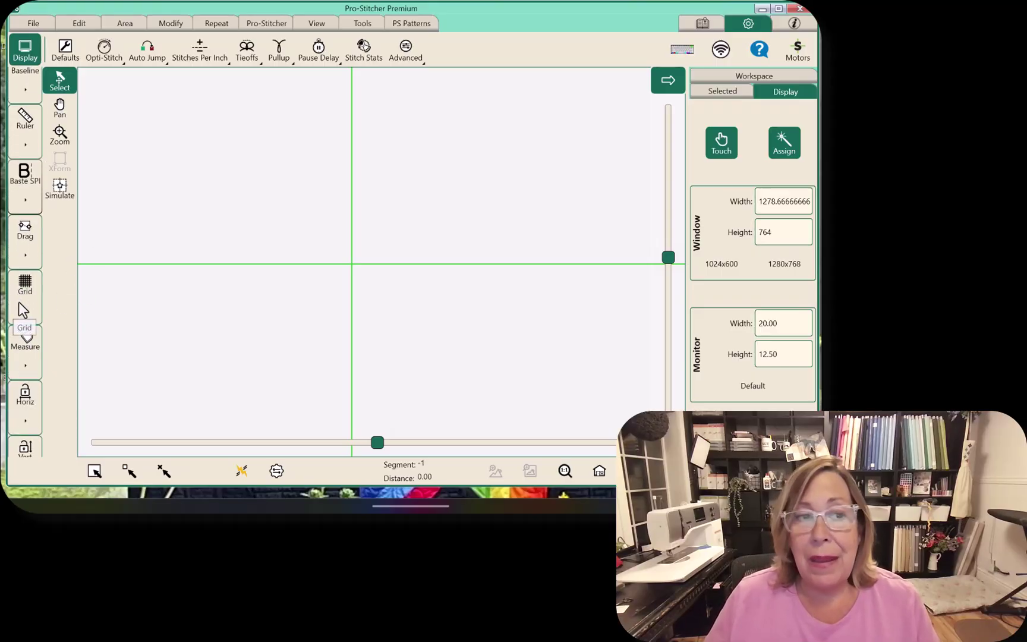
pyautogui.click(19, 299)
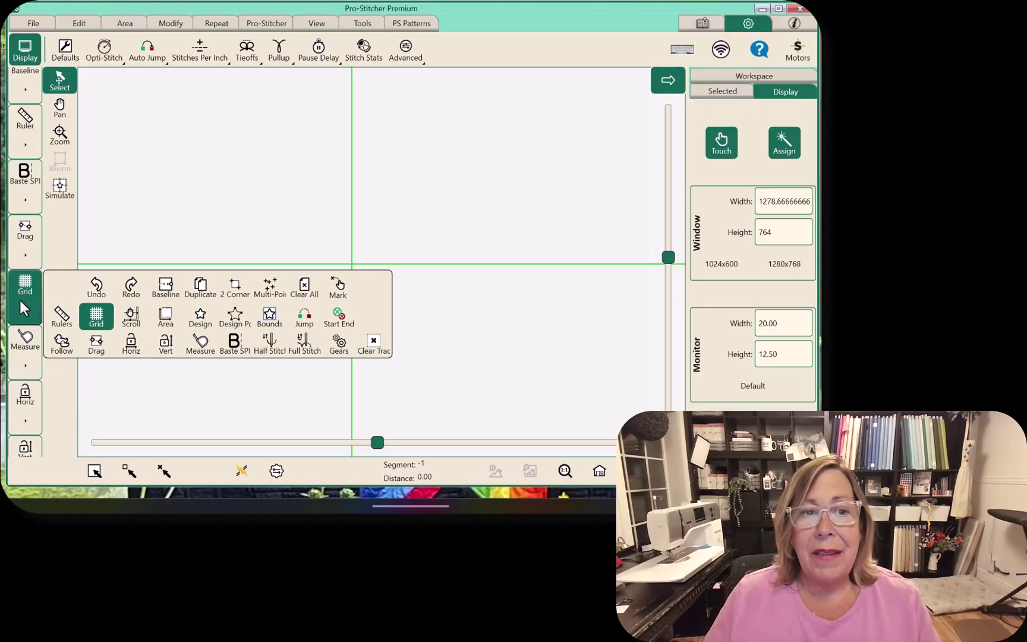
pyautogui.click(20, 299)
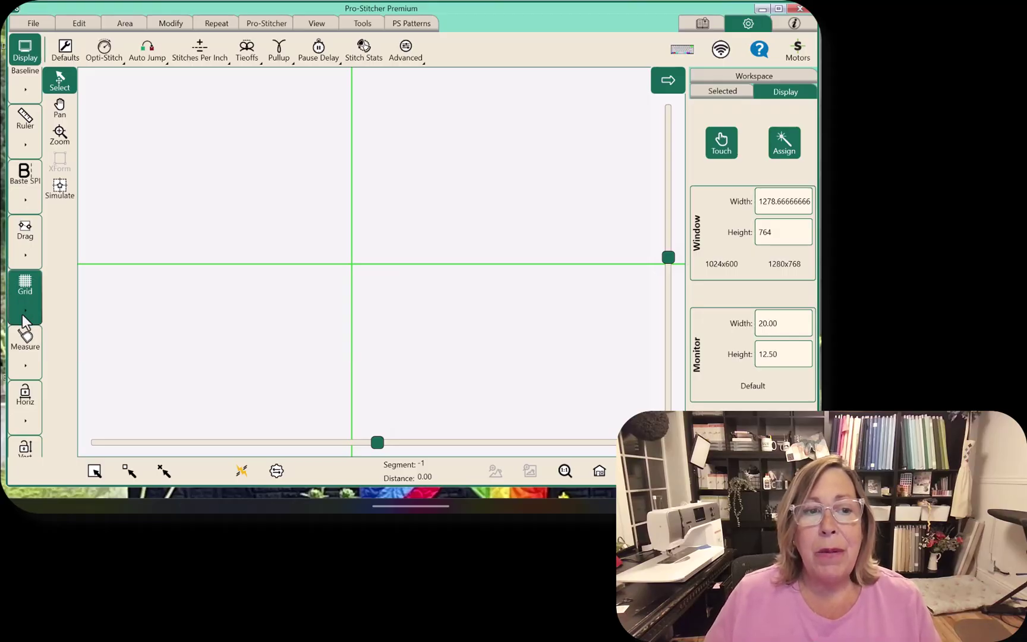
pyautogui.click(21, 314)
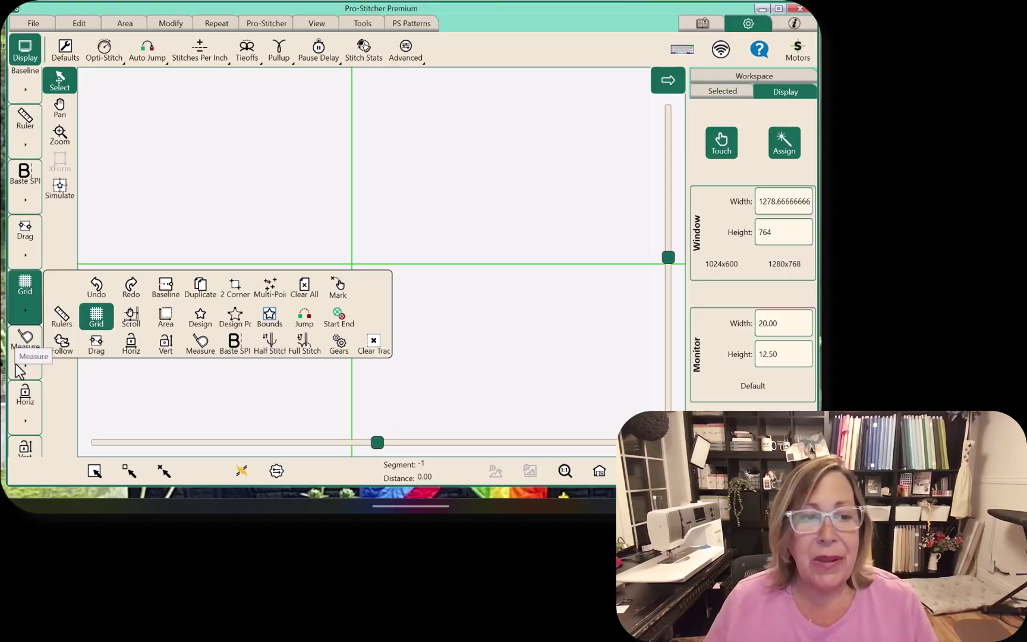
pyautogui.scroll(-2, 22, 363)
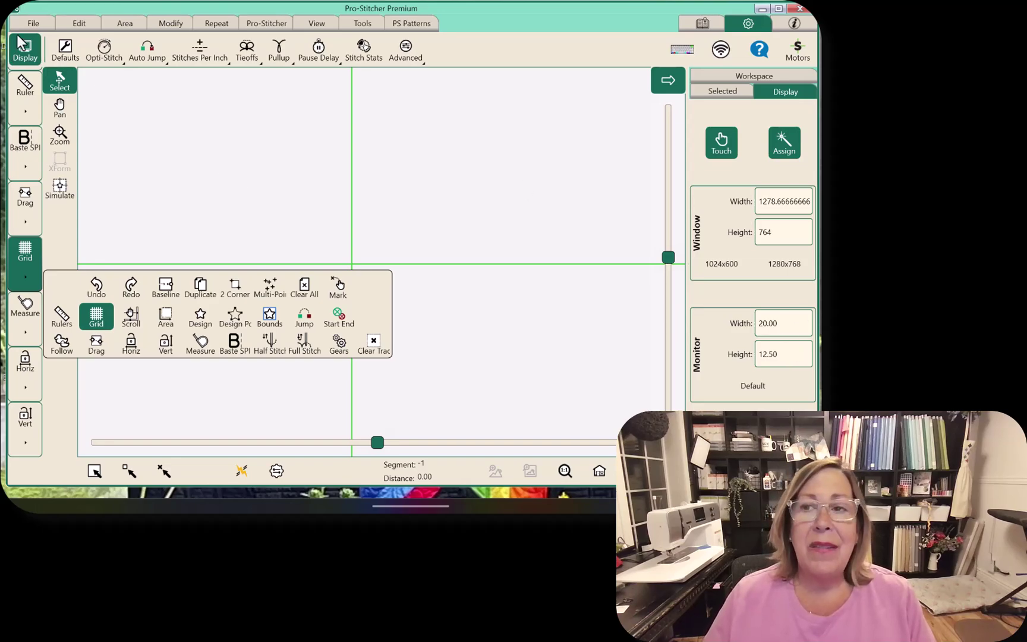
# Set the default Auto Jump to 6.00, then view Opti-Stitch speeds (both 100).
pyautogui.click(65, 51)
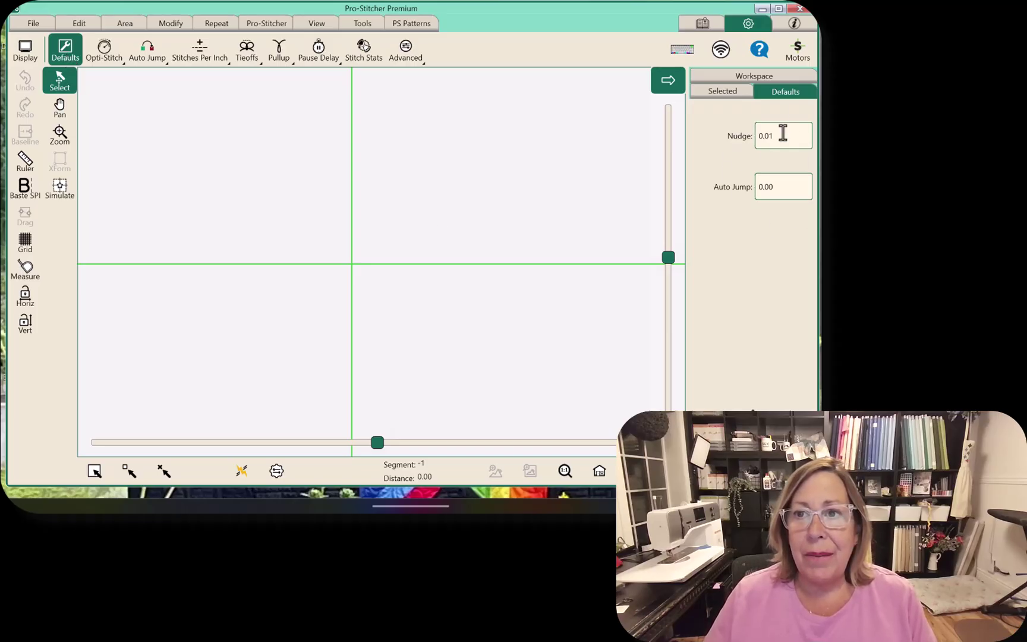
pyautogui.click(779, 191)
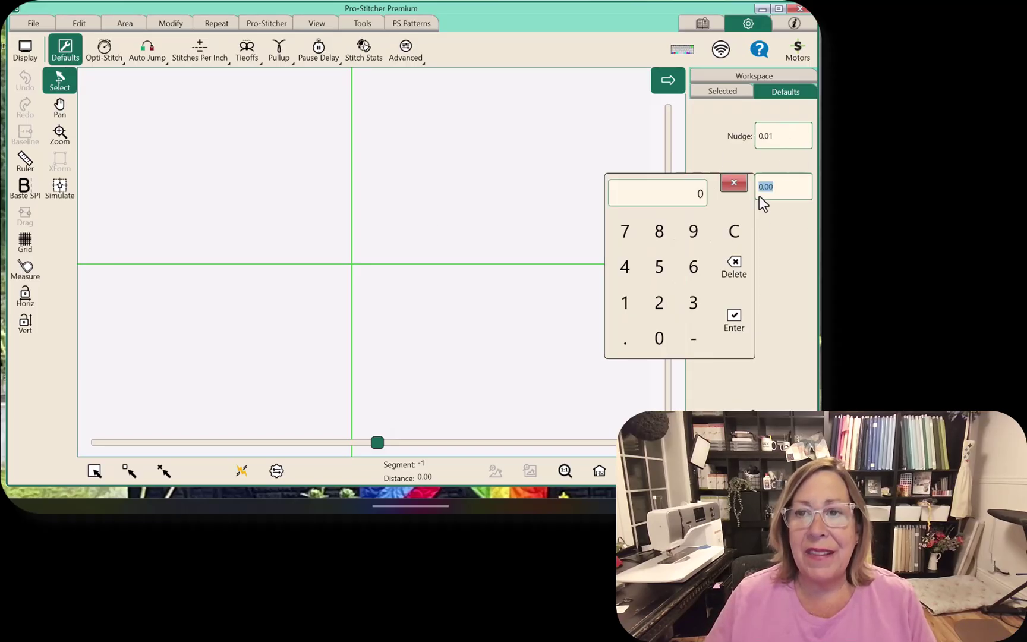
pyautogui.click(694, 267)
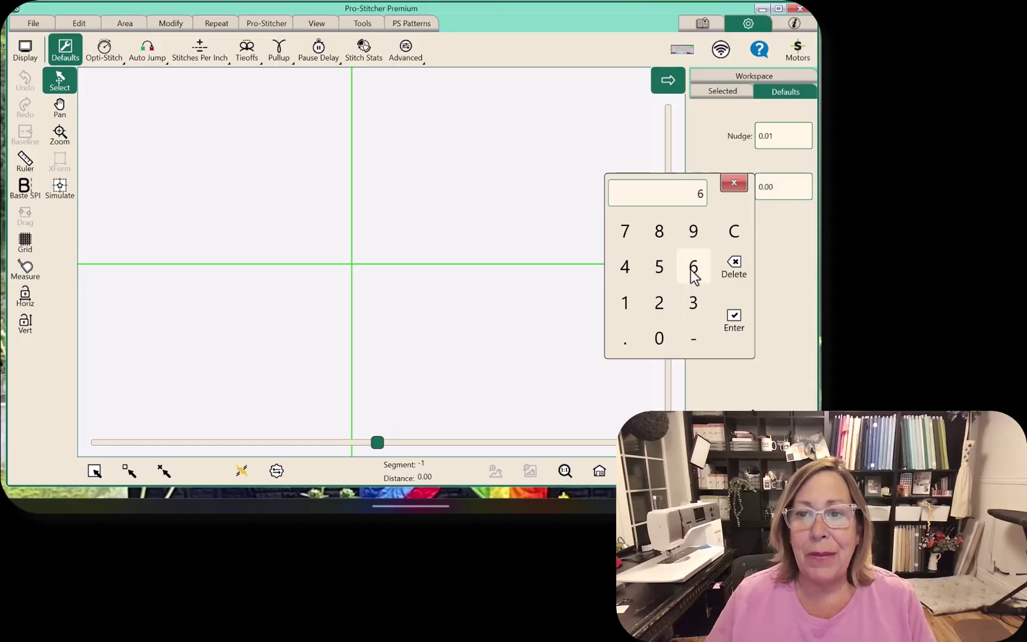
pyautogui.click(734, 319)
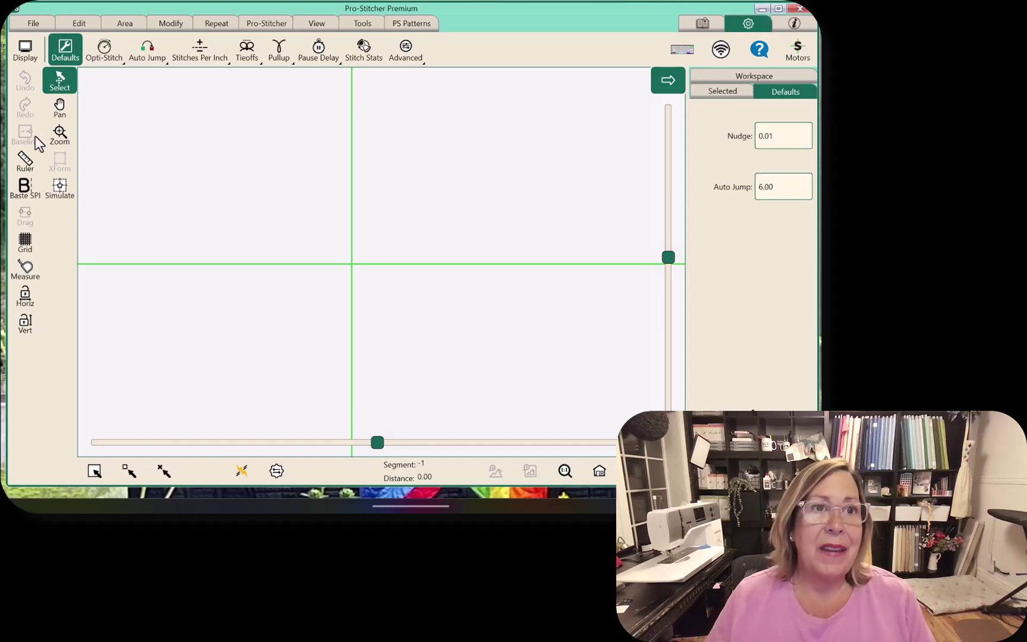
pyautogui.click(111, 47)
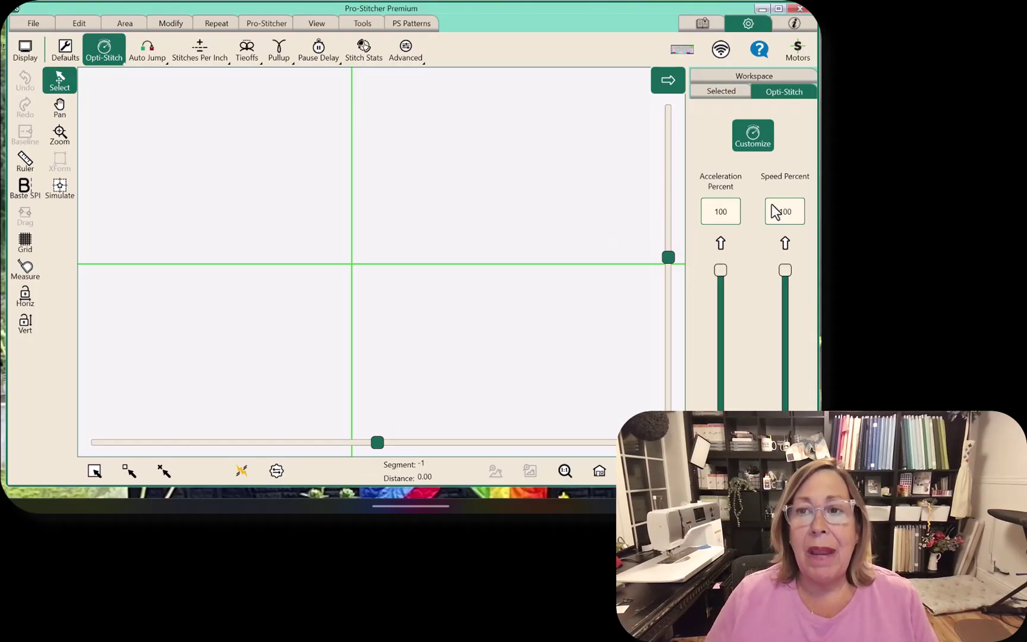
pyautogui.click(758, 136)
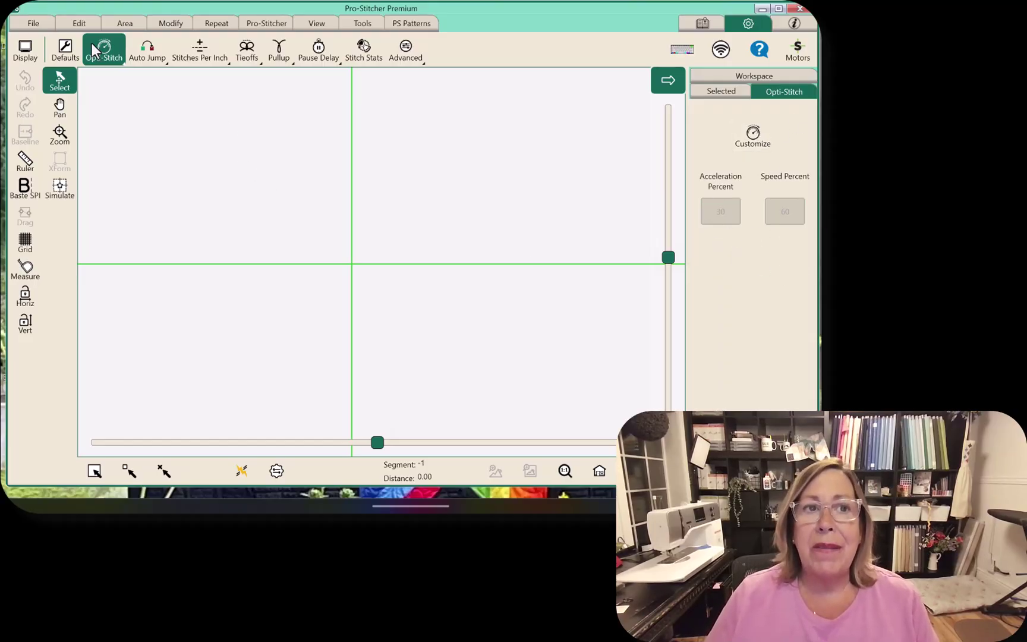
pyautogui.click(761, 142)
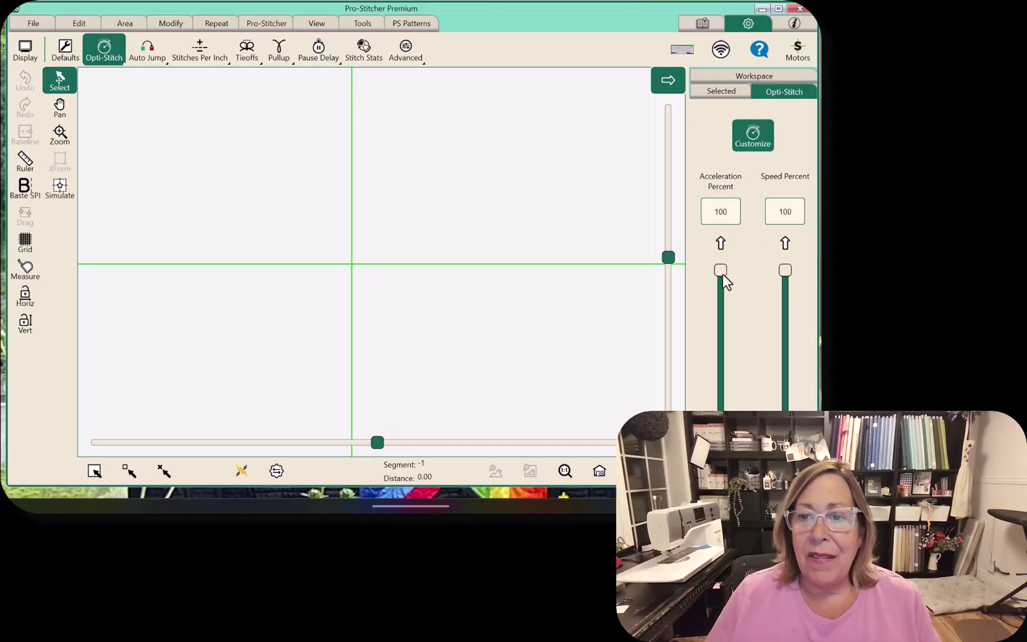
pyautogui.moveTo(723, 276); pyautogui.dragTo(718, 327)
pyautogui.moveTo(787, 276); pyautogui.dragTo(778, 327)
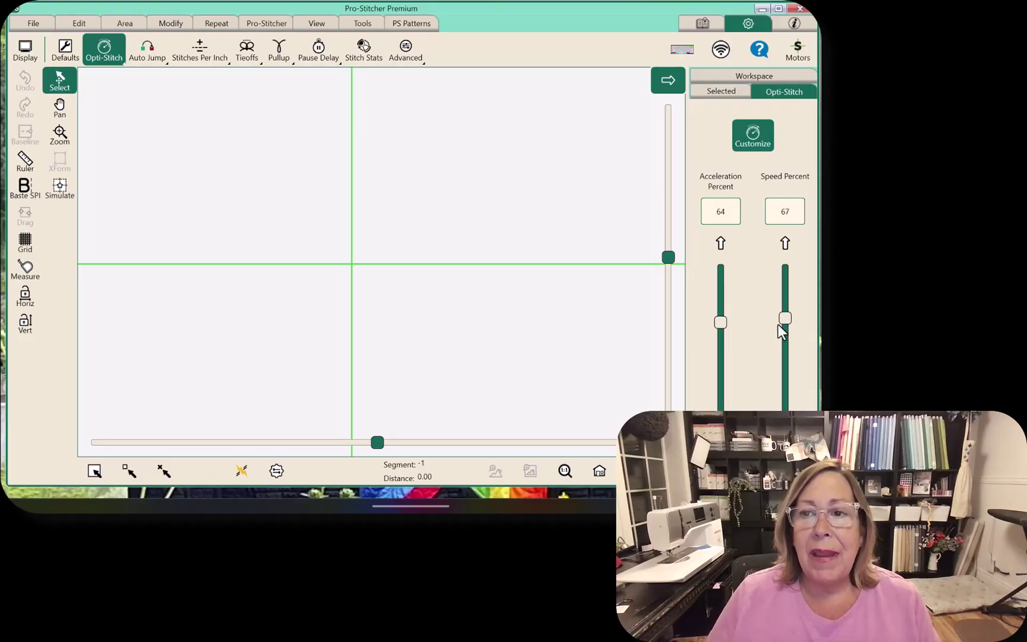
pyautogui.moveTo(779, 322)
pyautogui.mouseDown()
pyautogui.moveTo(775, 340)
pyautogui.moveTo(779, 329)
pyautogui.mouseUp()
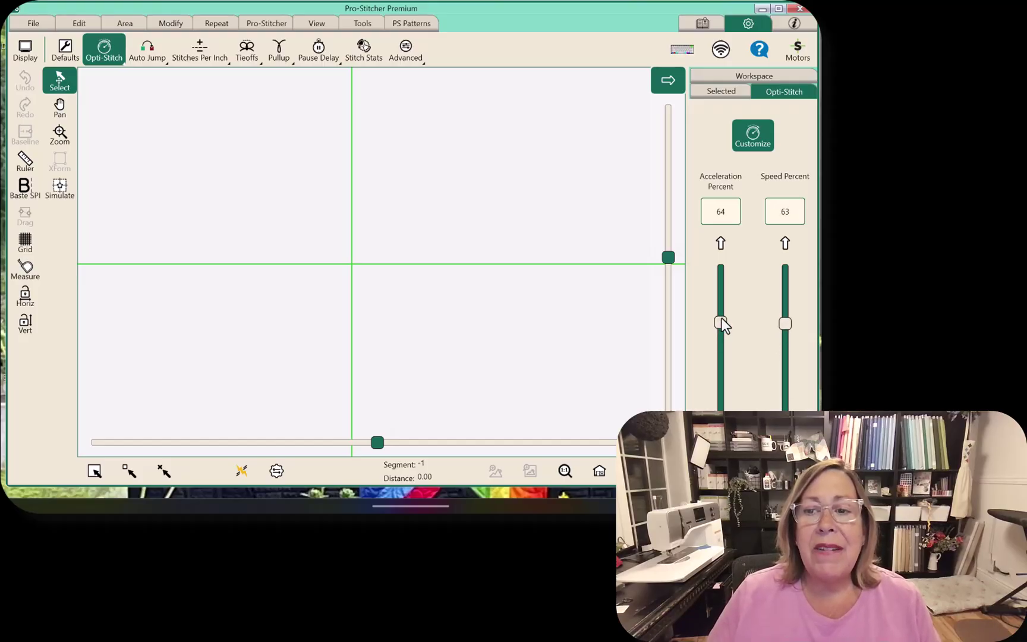
pyautogui.moveTo(721, 320); pyautogui.dragTo(720, 361)
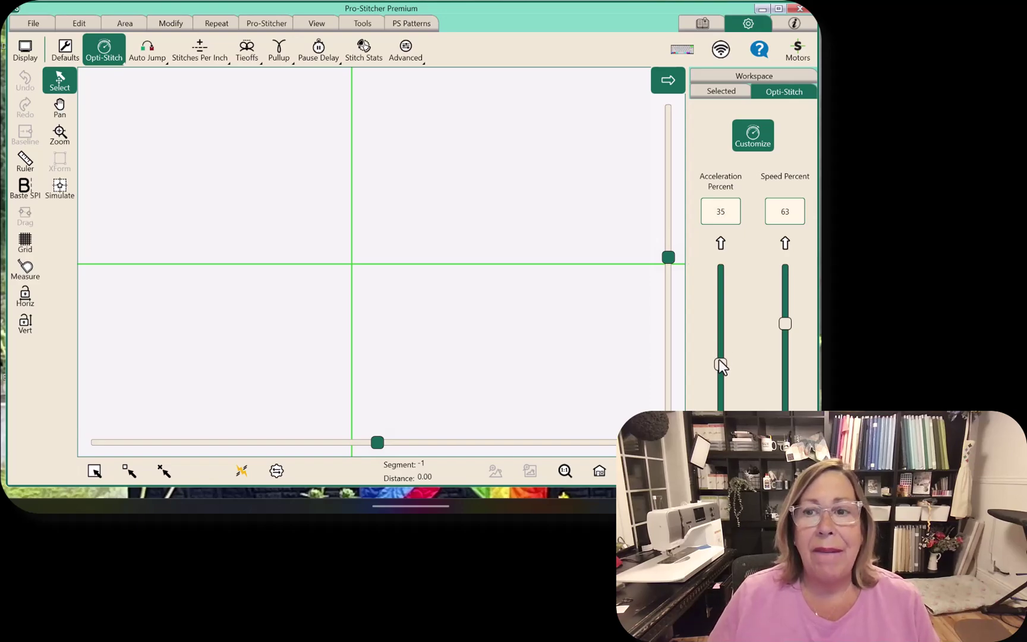
pyautogui.moveTo(719, 364); pyautogui.dragTo(719, 358)
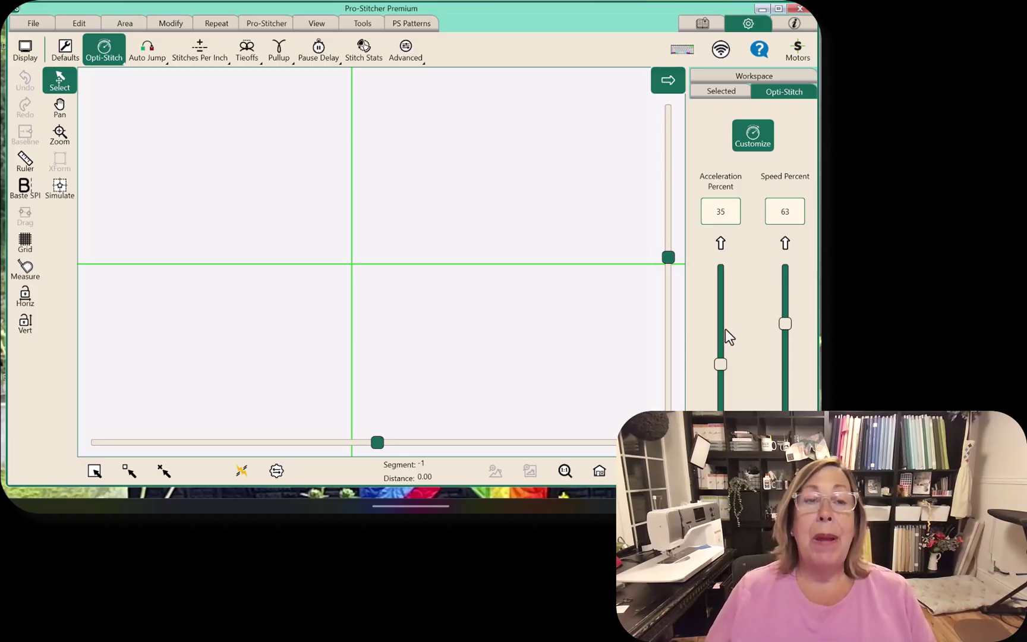
pyautogui.click(748, 145)
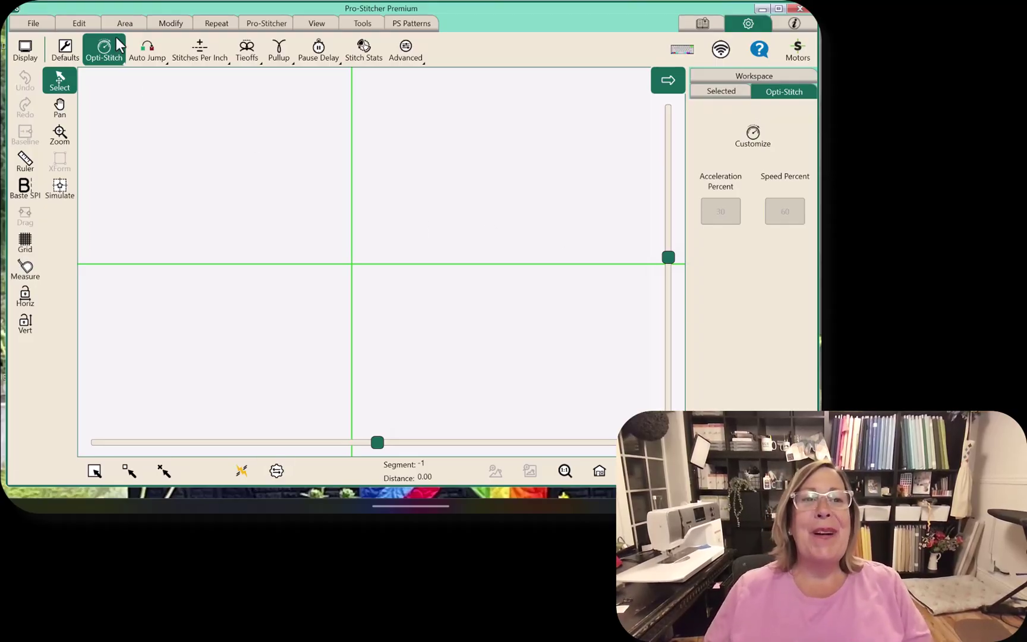
# Change the Auto Jump distance from 6.00 to 0.00.
pyautogui.click(135, 54)
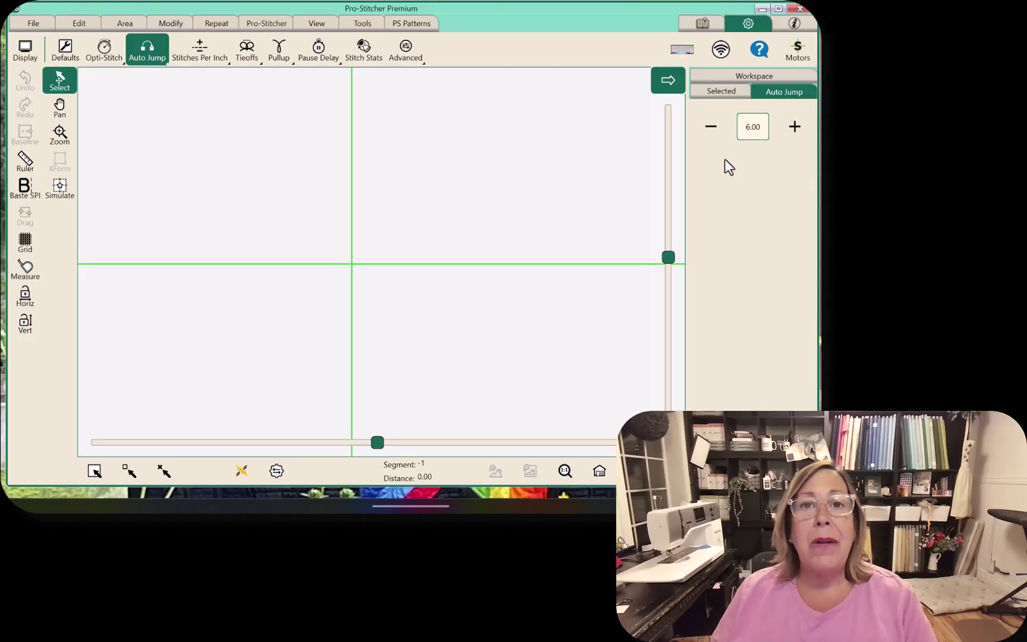
pyautogui.click(750, 127)
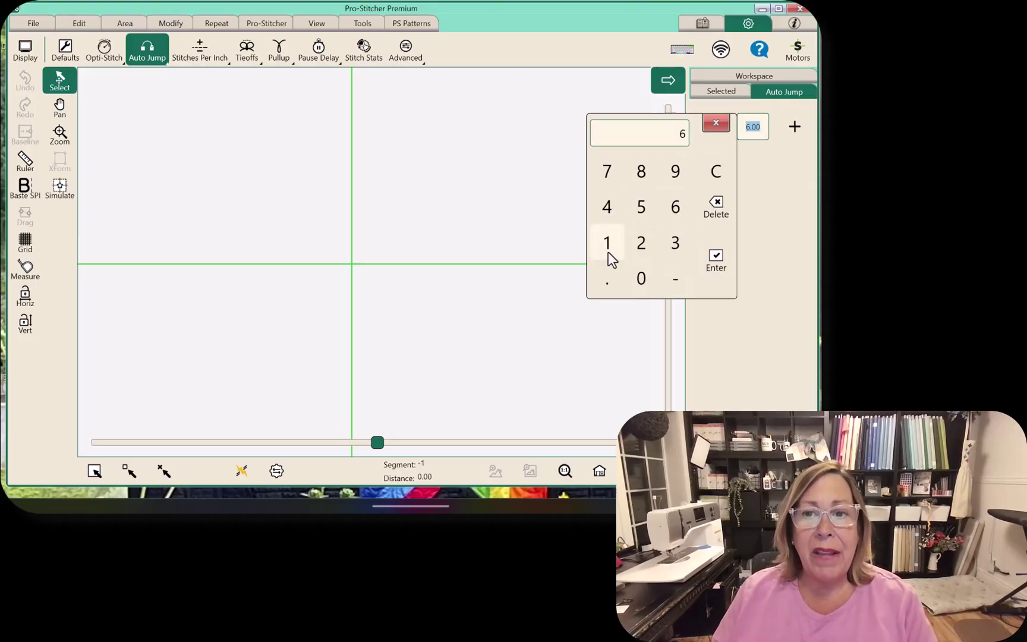
pyautogui.click(641, 280)
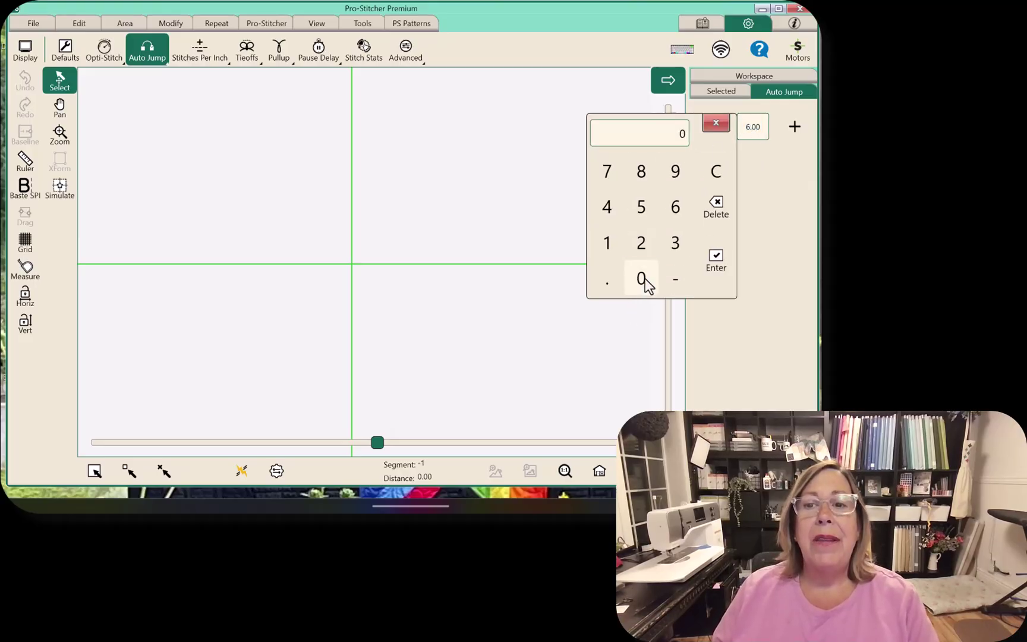
pyautogui.click(713, 262)
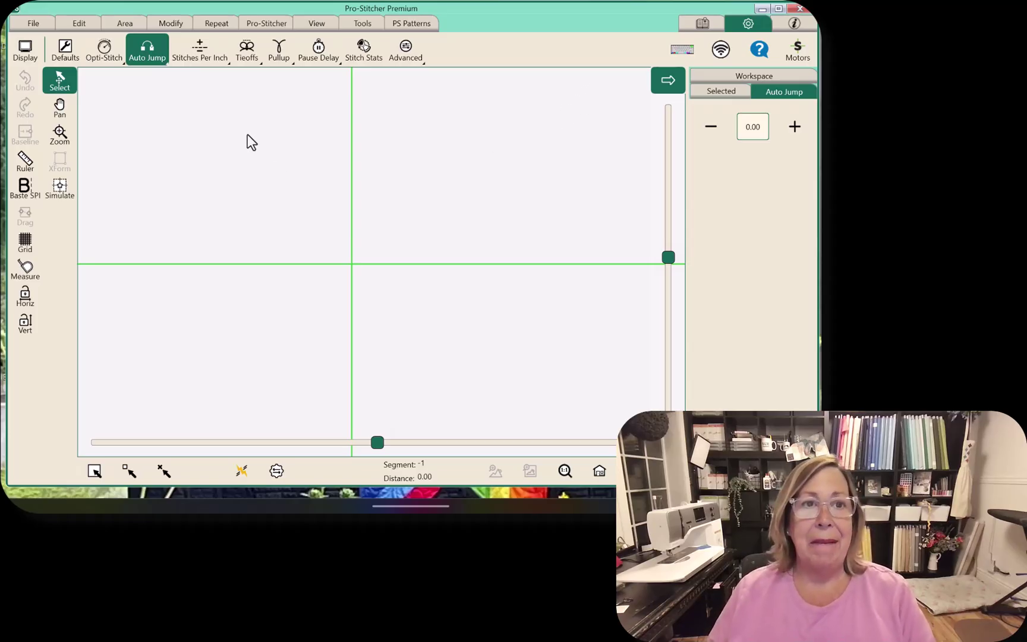
# Lower the stitches per inch from 12 to 11.
pyautogui.click(211, 51)
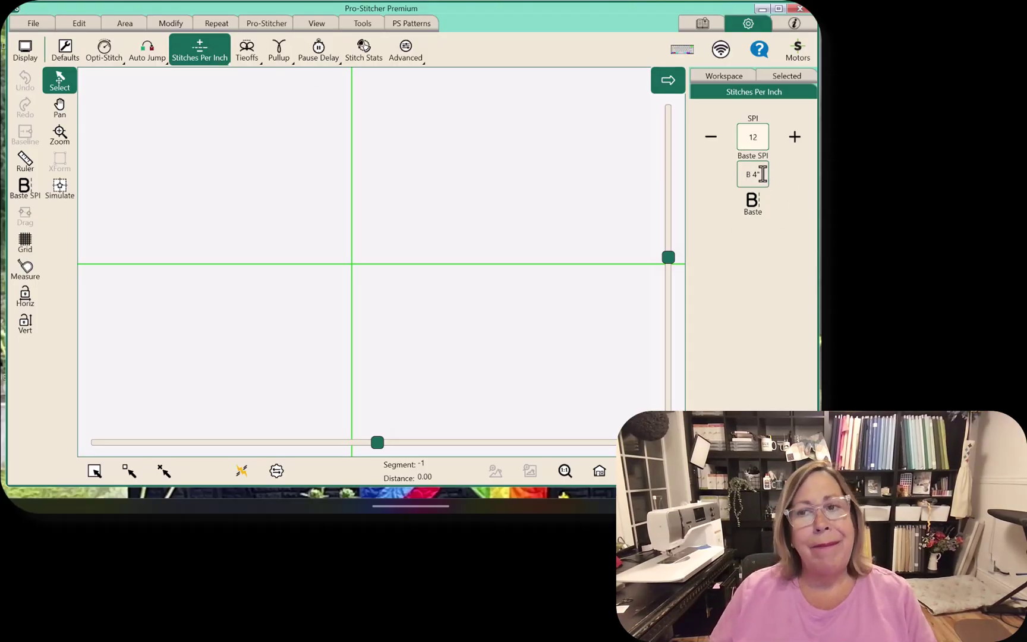
pyautogui.click(754, 137)
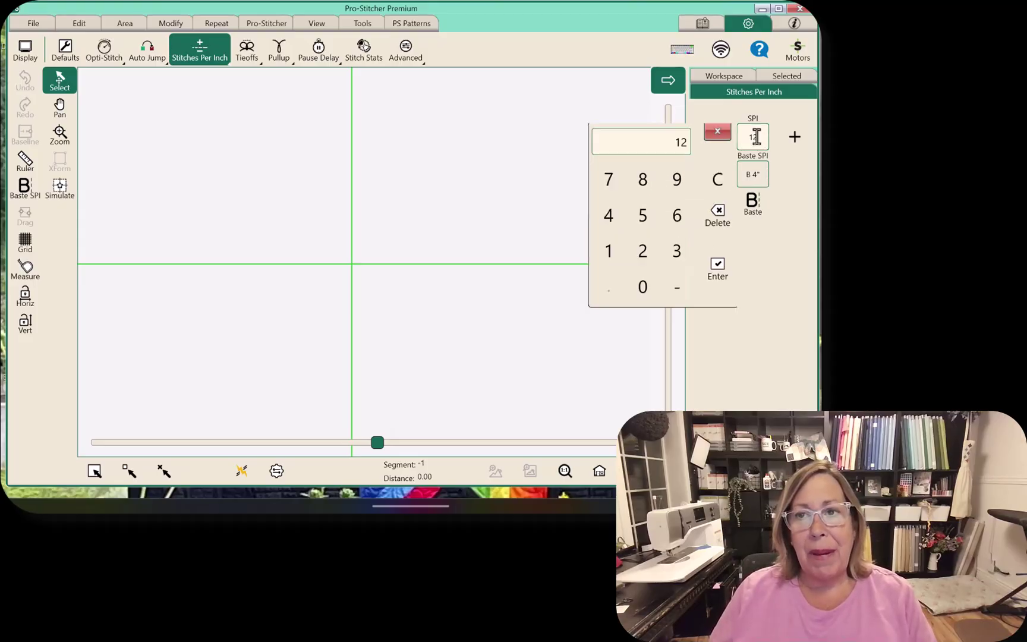
pyautogui.click(605, 255)
pyautogui.click(605, 256)
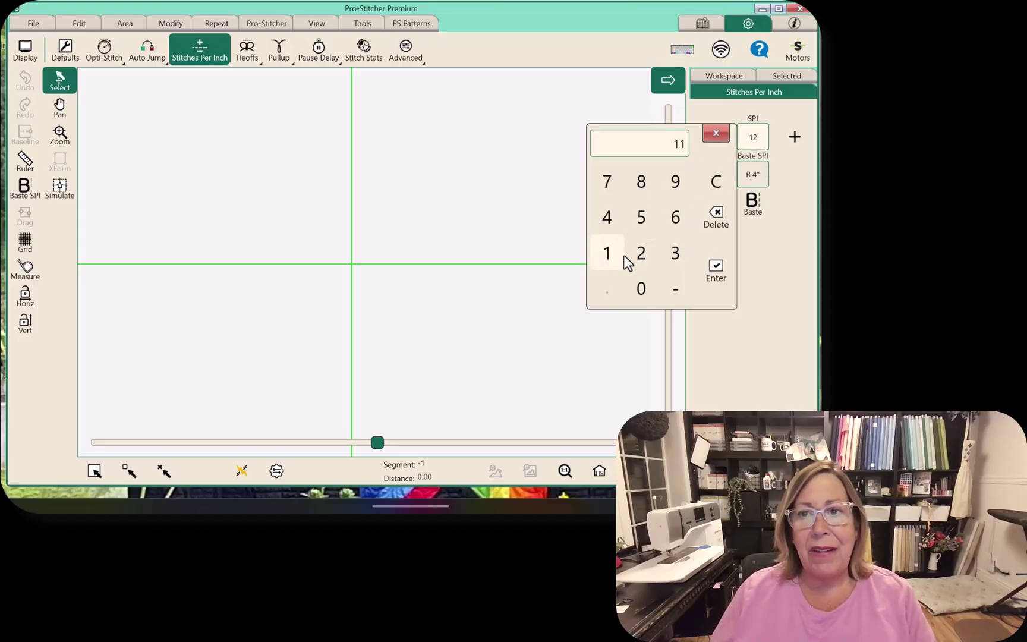
pyautogui.click(716, 274)
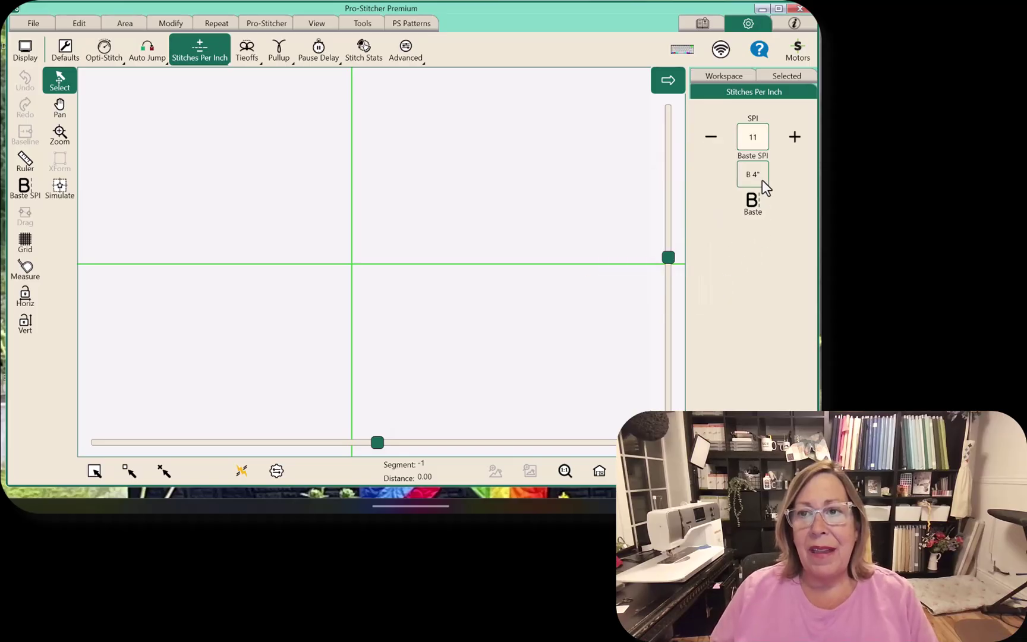
# Set the baste stitch length to ½ inch, then turn baste off.
pyautogui.click(753, 201)
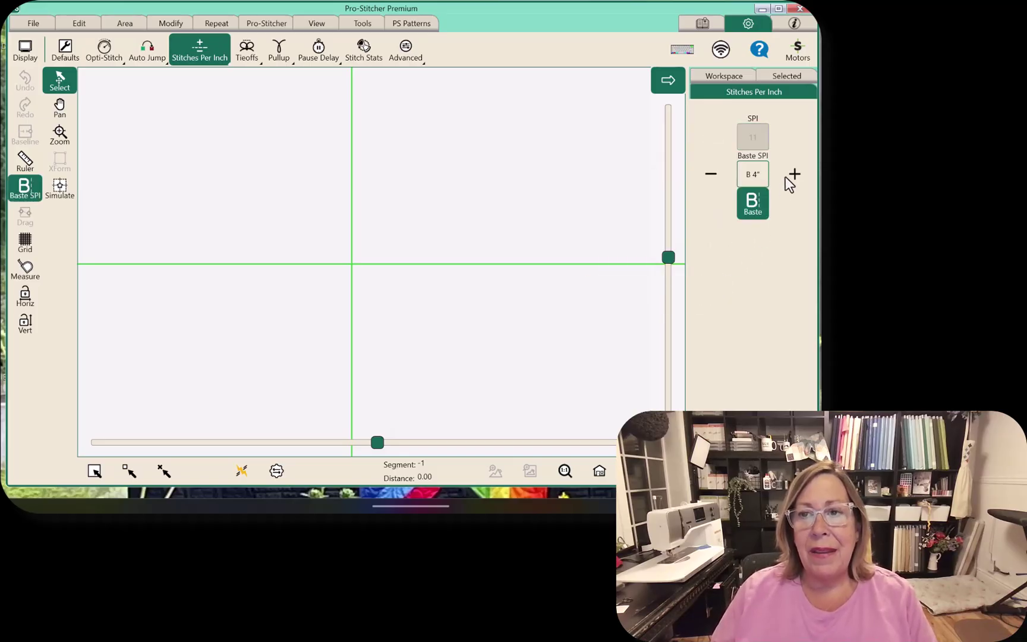
pyautogui.click(711, 175)
pyautogui.click(793, 175)
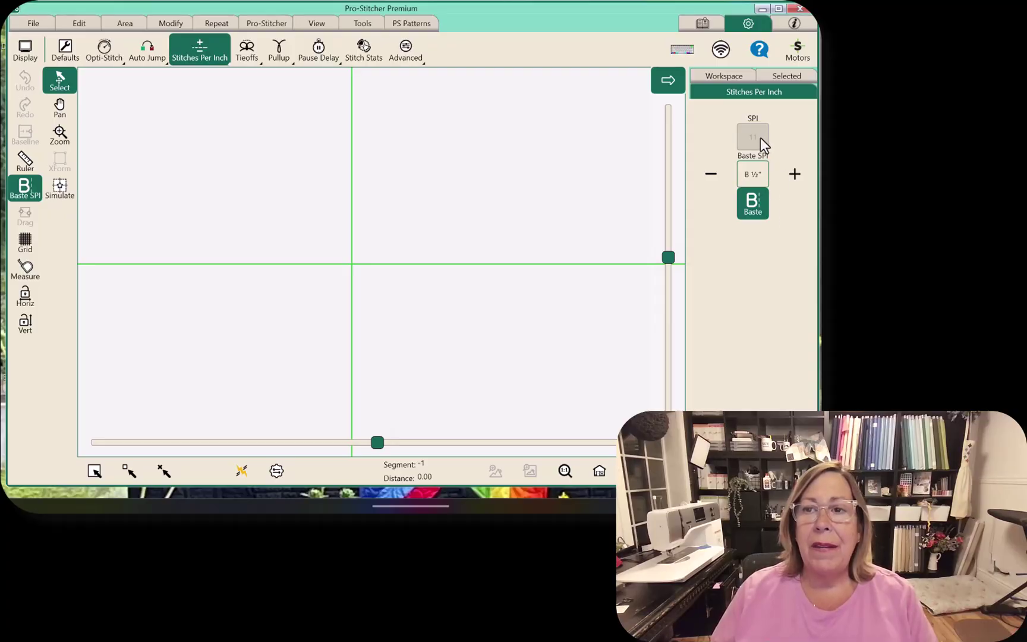
pyautogui.click(754, 201)
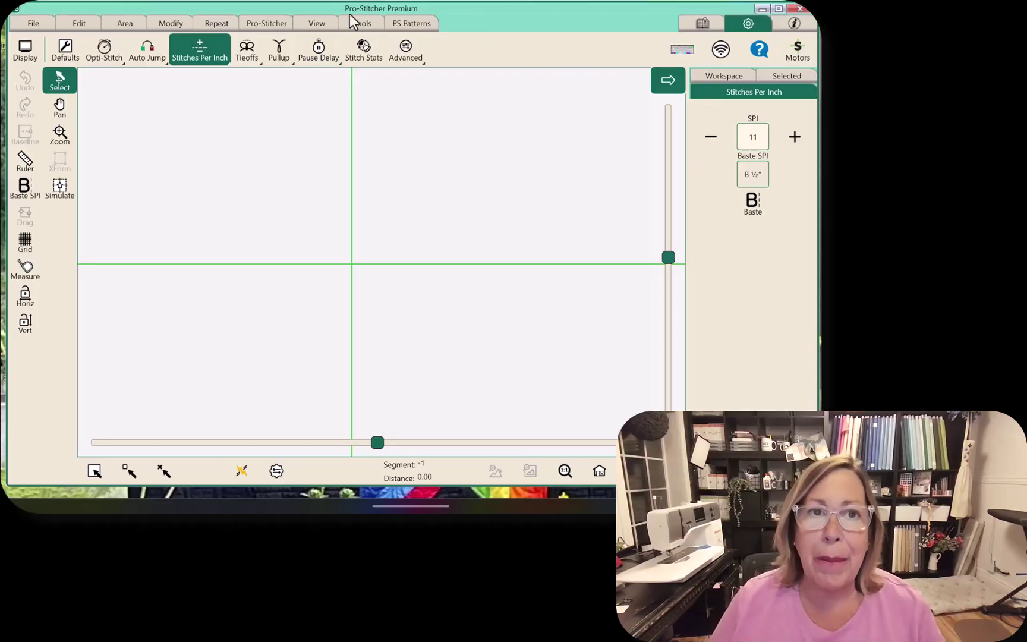
# Raise the Tieoff Number from 2 to 5 in the Tieoffs settings.
pyautogui.click(245, 62)
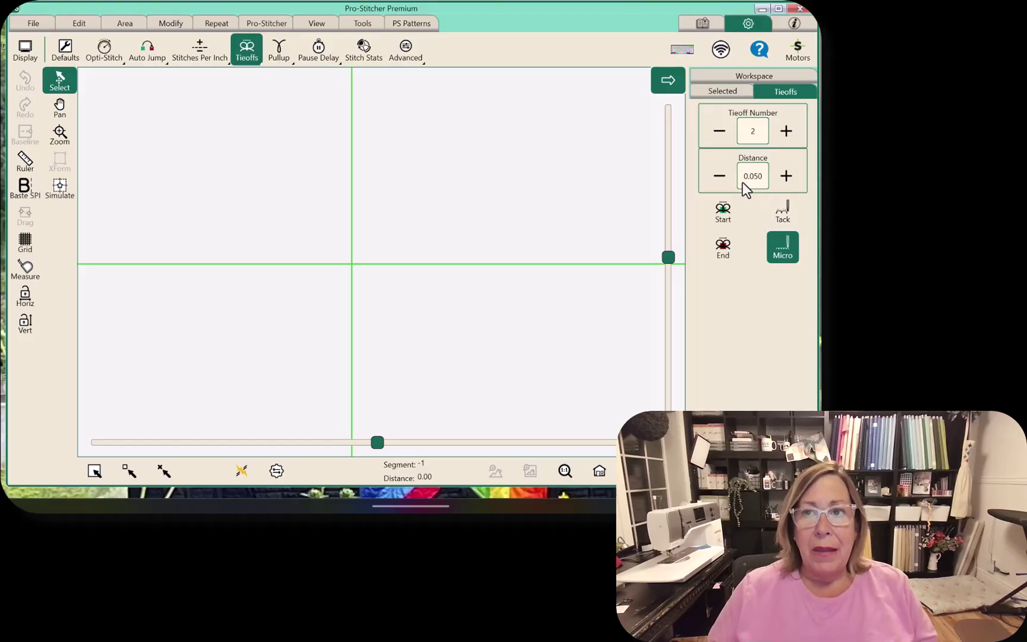
pyautogui.click(786, 131)
pyautogui.click(788, 132)
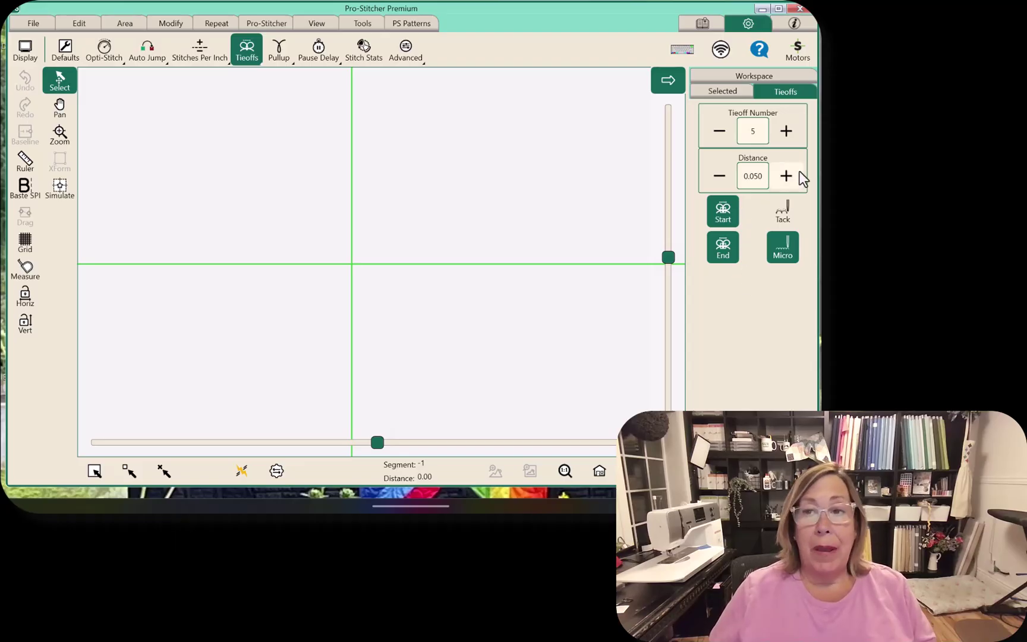
# Switch on Pullup Auto in the Pullup settings, alongside Pullup On.
pyautogui.click(283, 43)
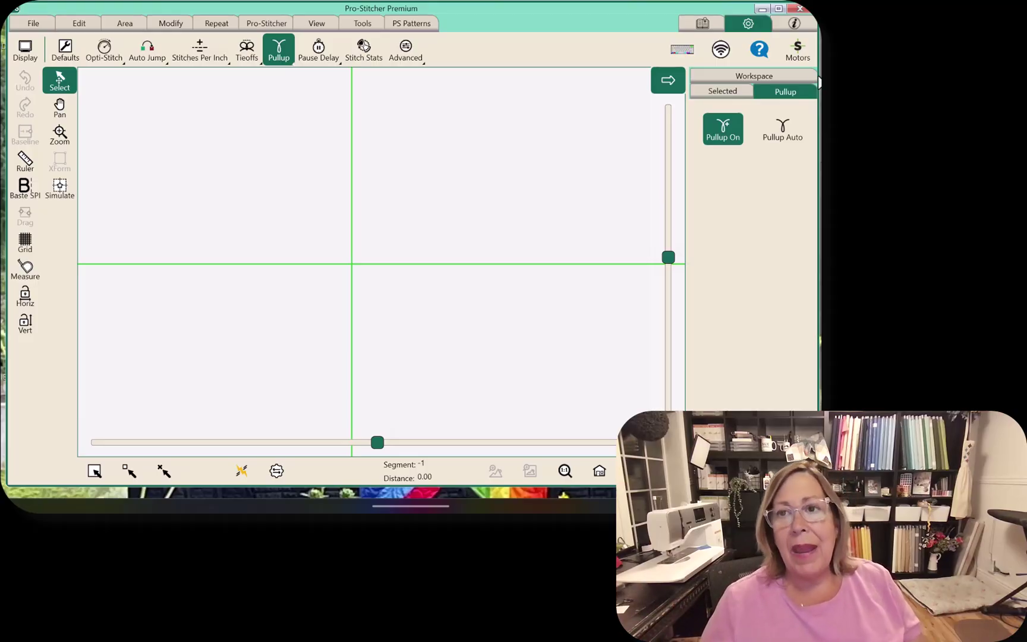
pyautogui.click(796, 131)
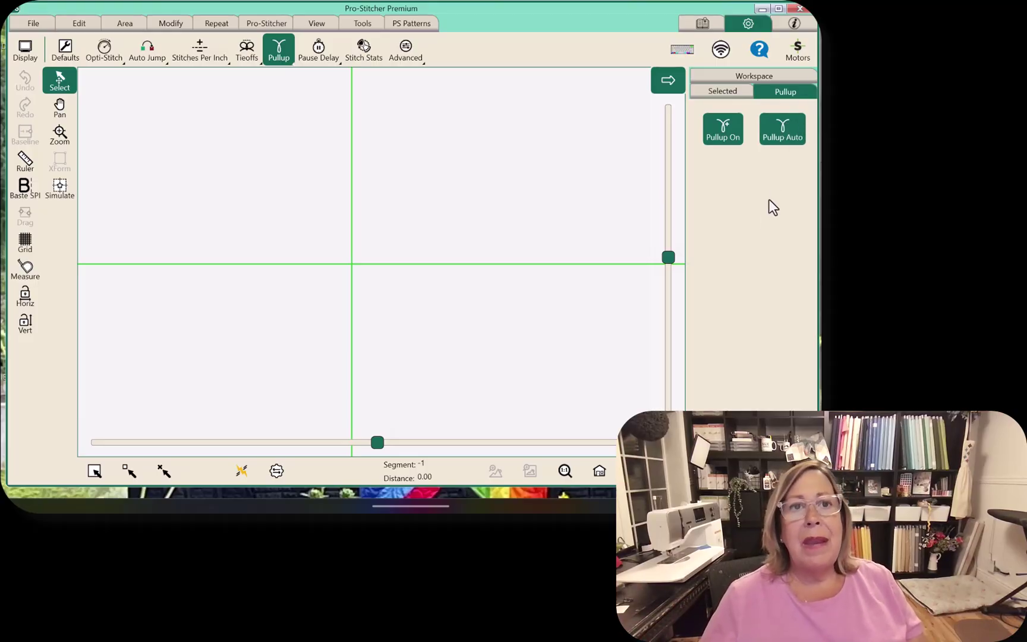
# Load the 6 Petal Flower design from the recent designs list.
pyautogui.click(275, 21)
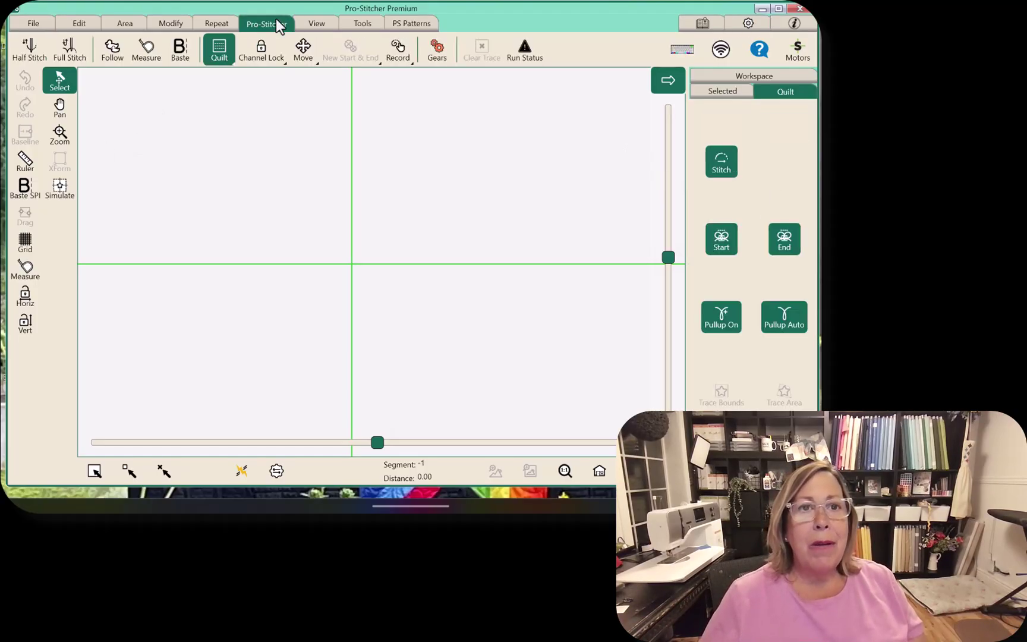
pyautogui.click(33, 25)
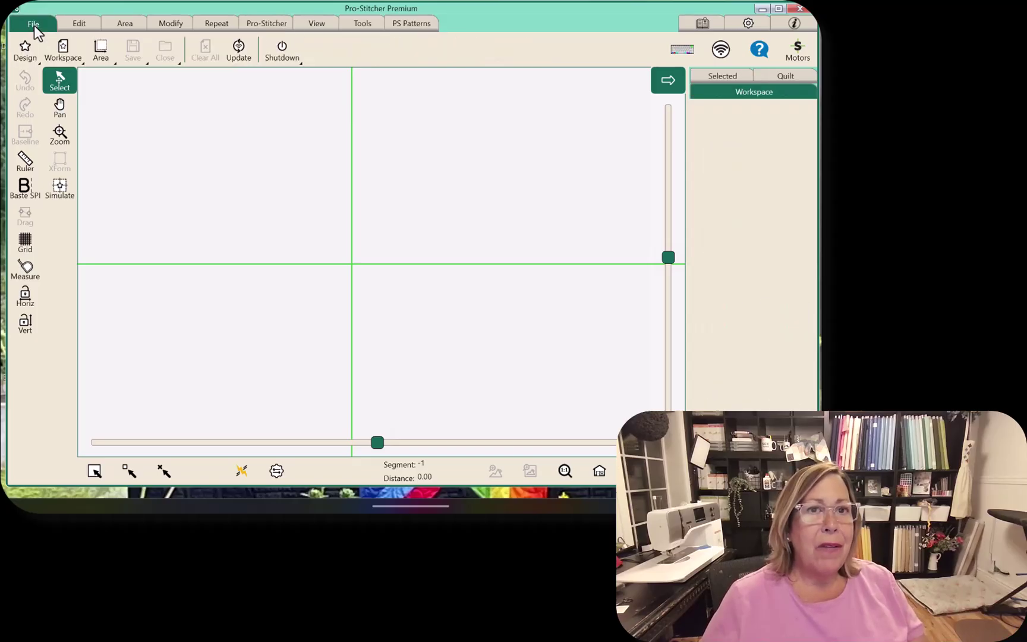
pyautogui.click(23, 43)
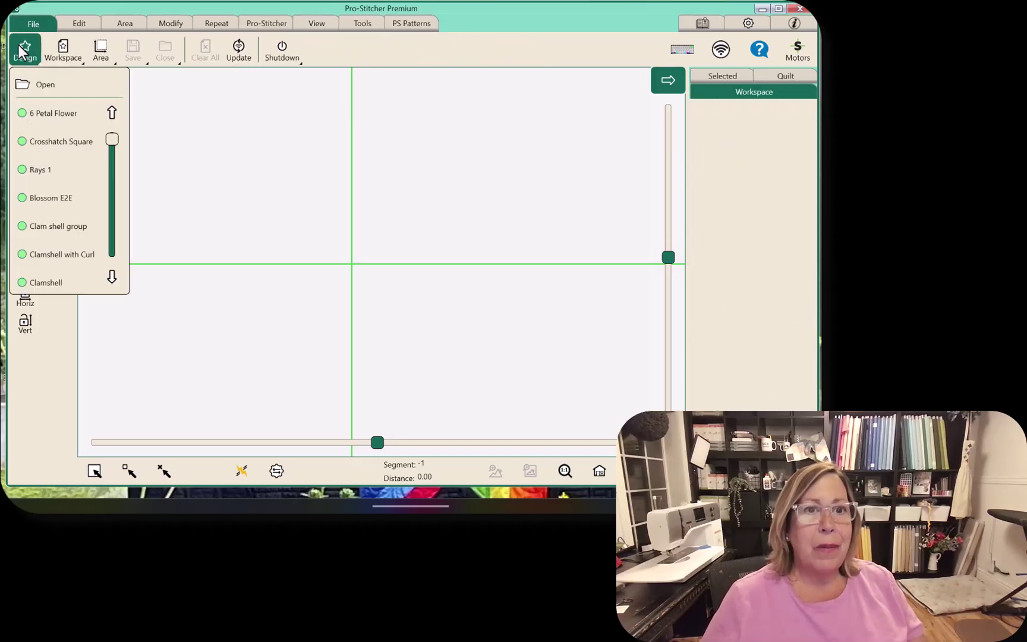
pyautogui.click(44, 114)
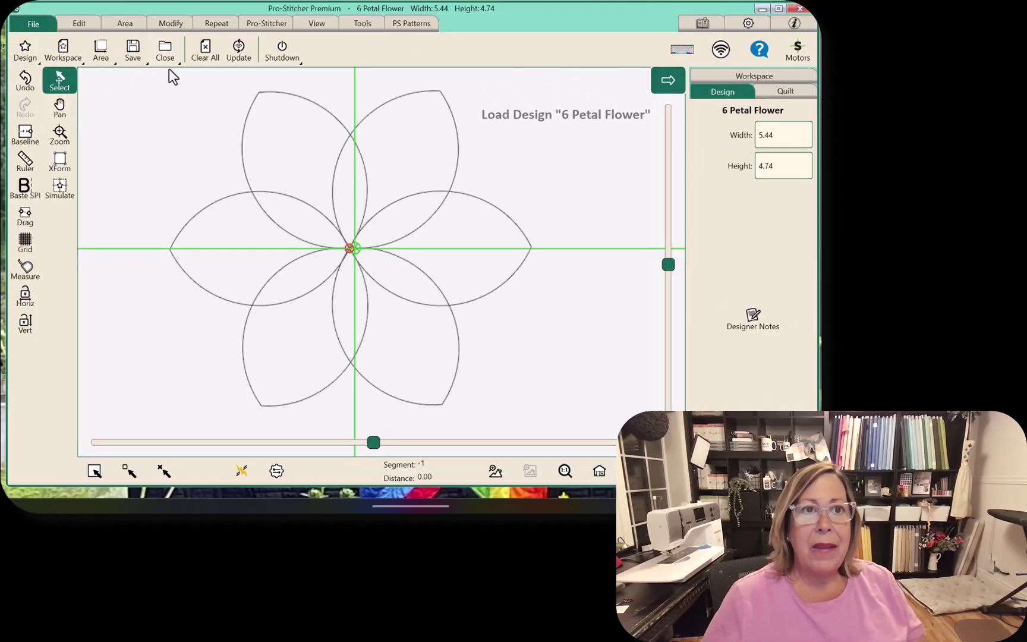
# Toggle Pullup On and Pullup Auto so both end up enabled, back in Settings.
pyautogui.click(268, 25)
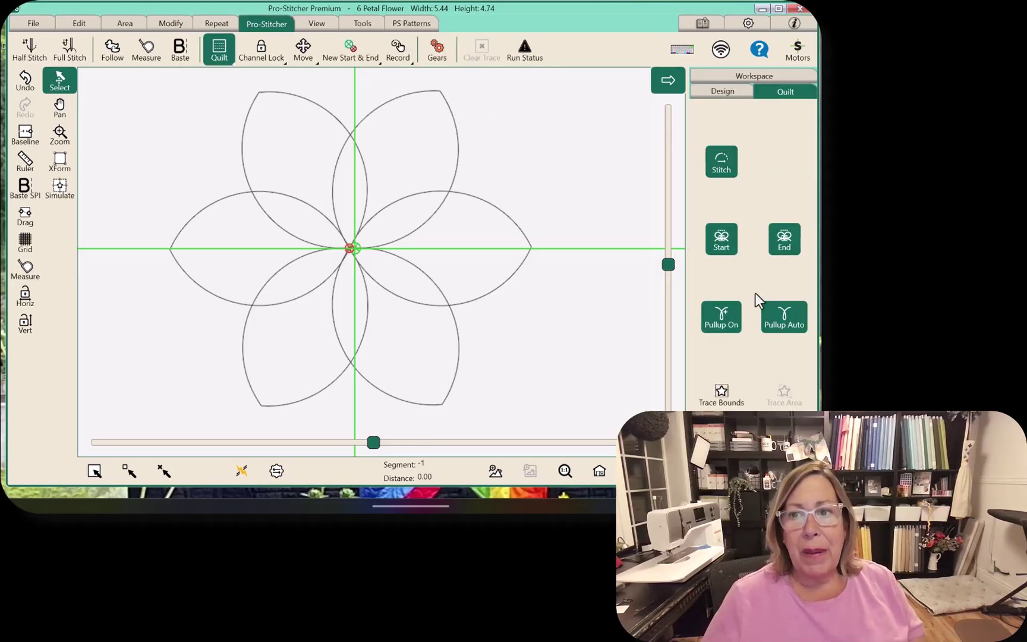
pyautogui.click(793, 320)
pyautogui.click(773, 318)
pyautogui.click(713, 321)
pyautogui.click(713, 321)
pyautogui.click(784, 318)
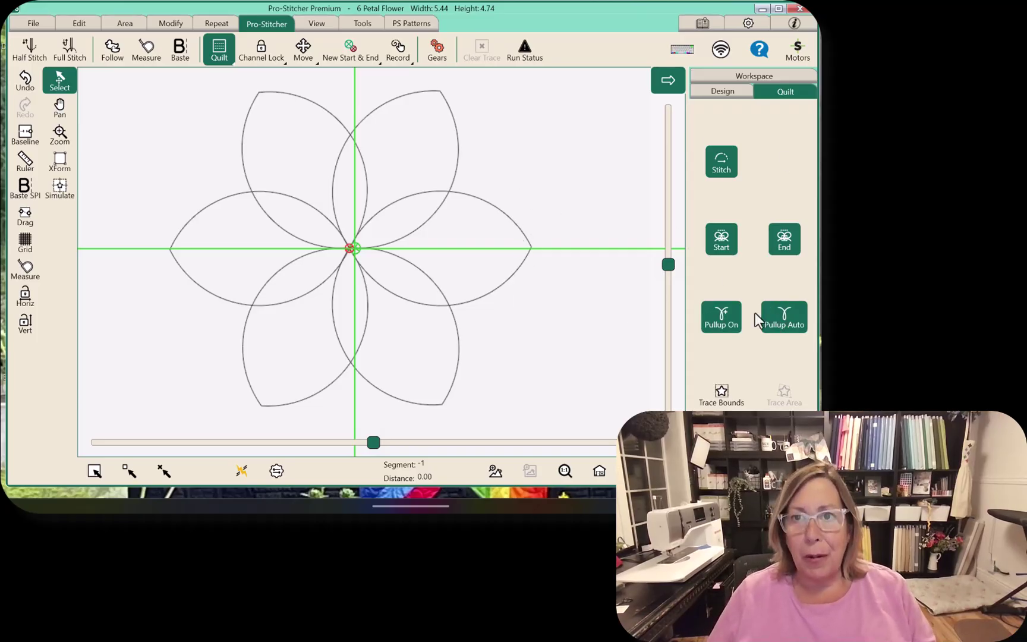
pyautogui.click(747, 25)
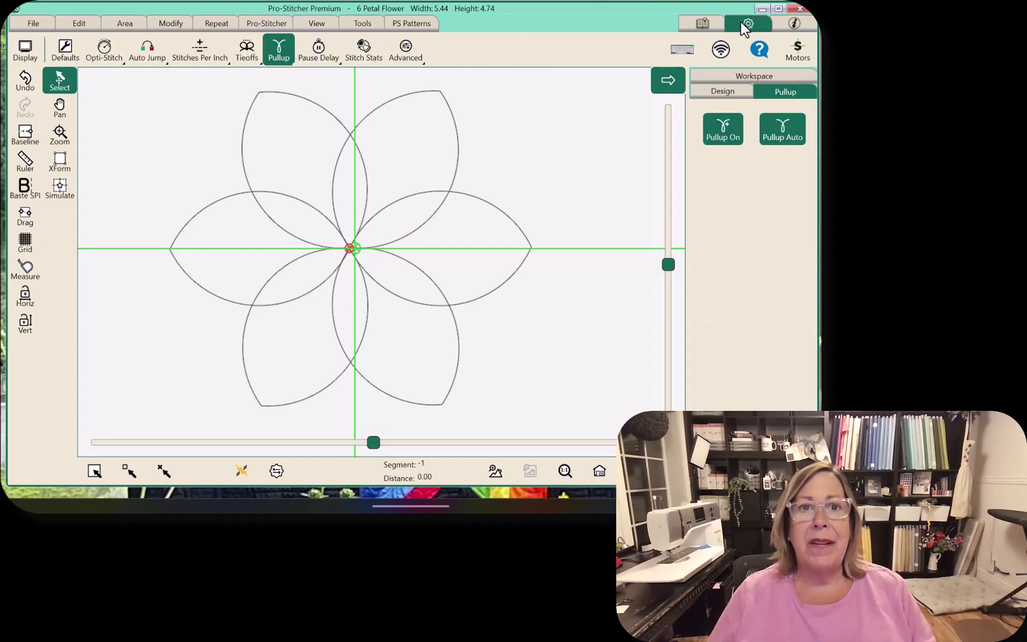
# Show the Pause Delay settings: Seconds with a 2.00 delay.
pyautogui.click(316, 60)
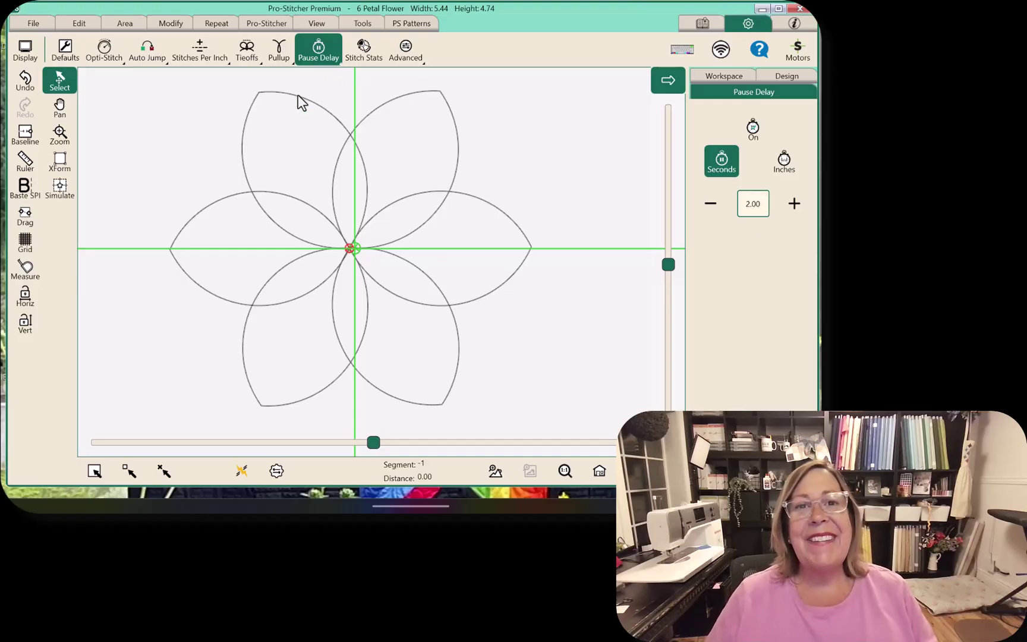
# Check the 6 Petal Flower stitch stats (447 stitches, 28 seconds, 40 inches), then close them.
pyautogui.click(361, 58)
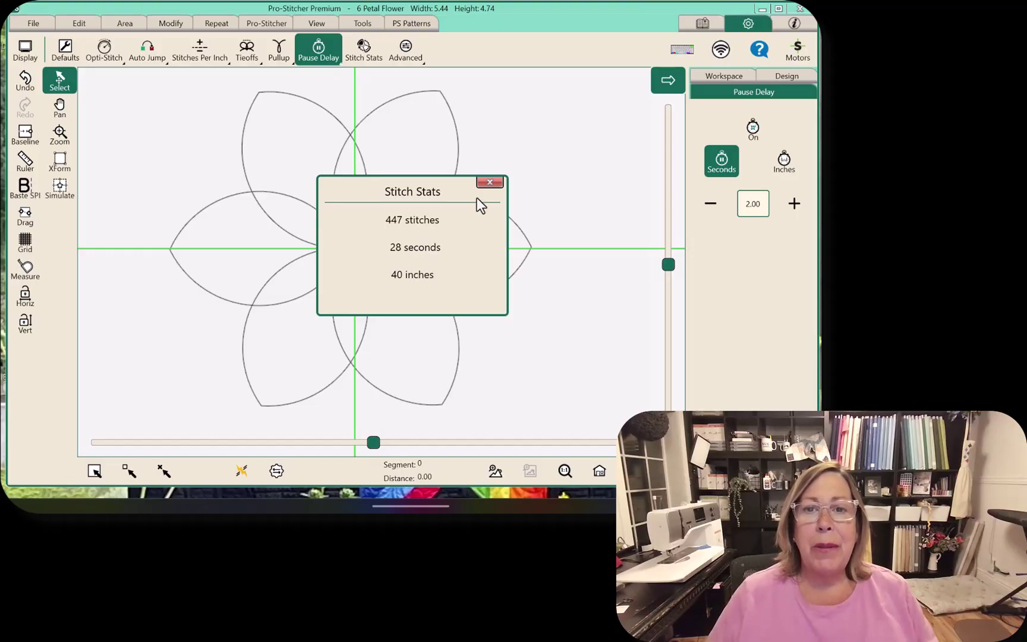
pyautogui.click(490, 183)
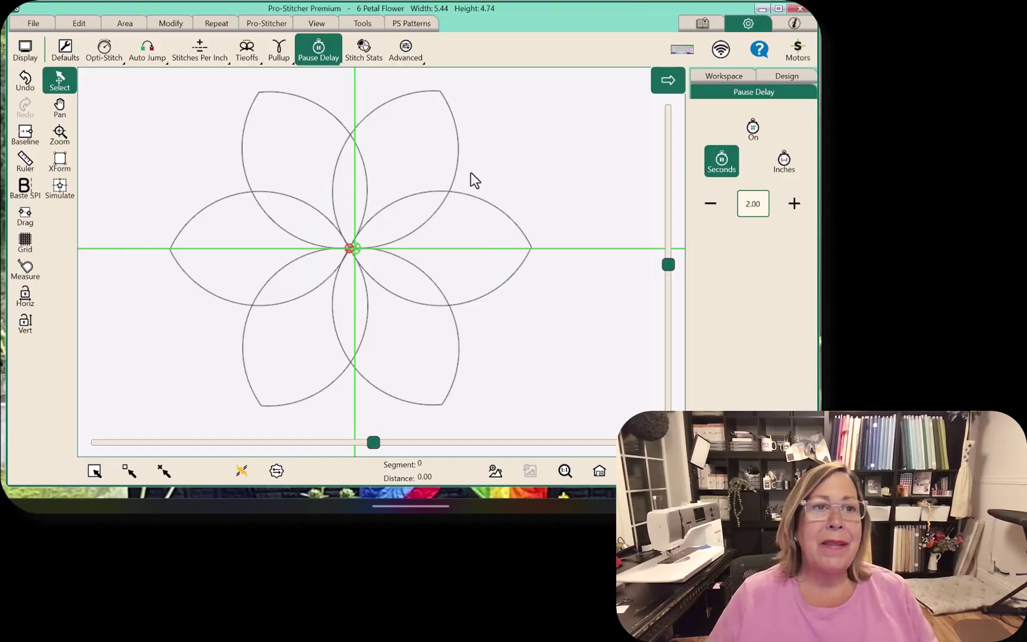
# Load the Blossom E2E design from the recent designs, then close it to clear the canvas.
pyautogui.click(34, 26)
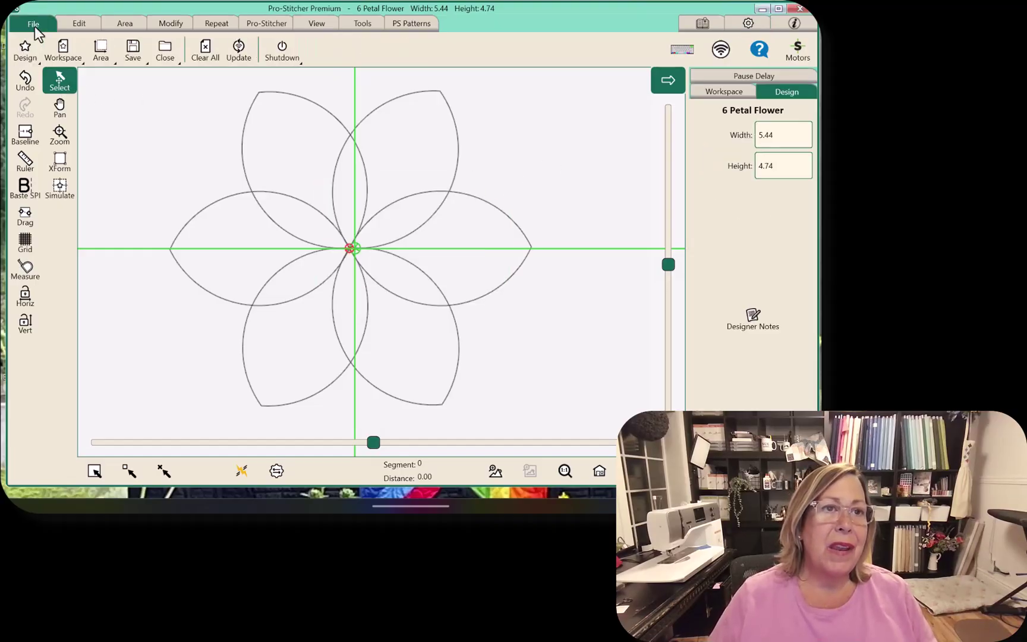
pyautogui.click(30, 43)
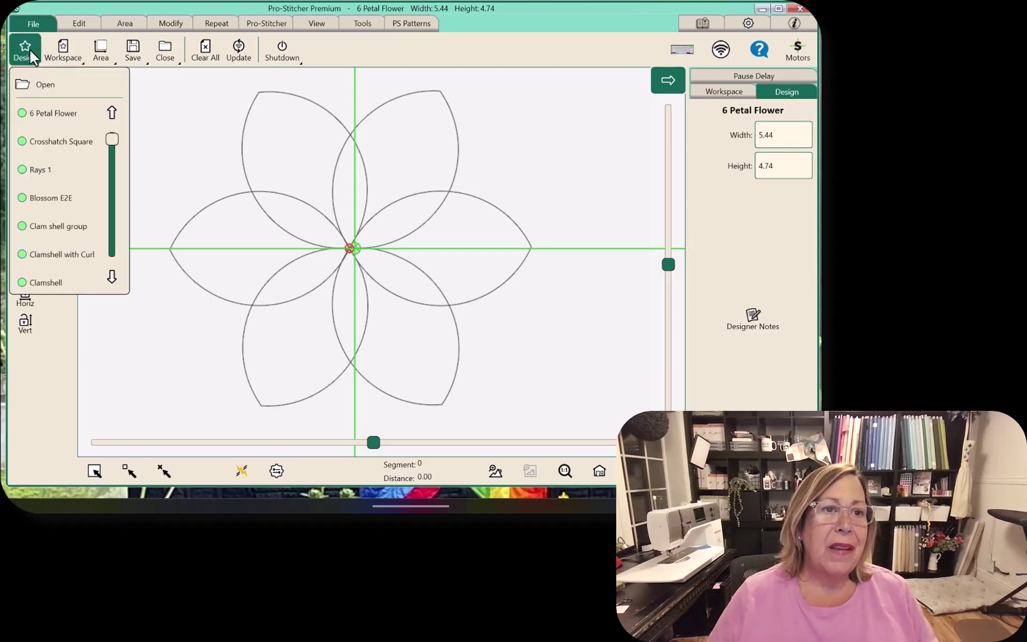
pyautogui.click(68, 197)
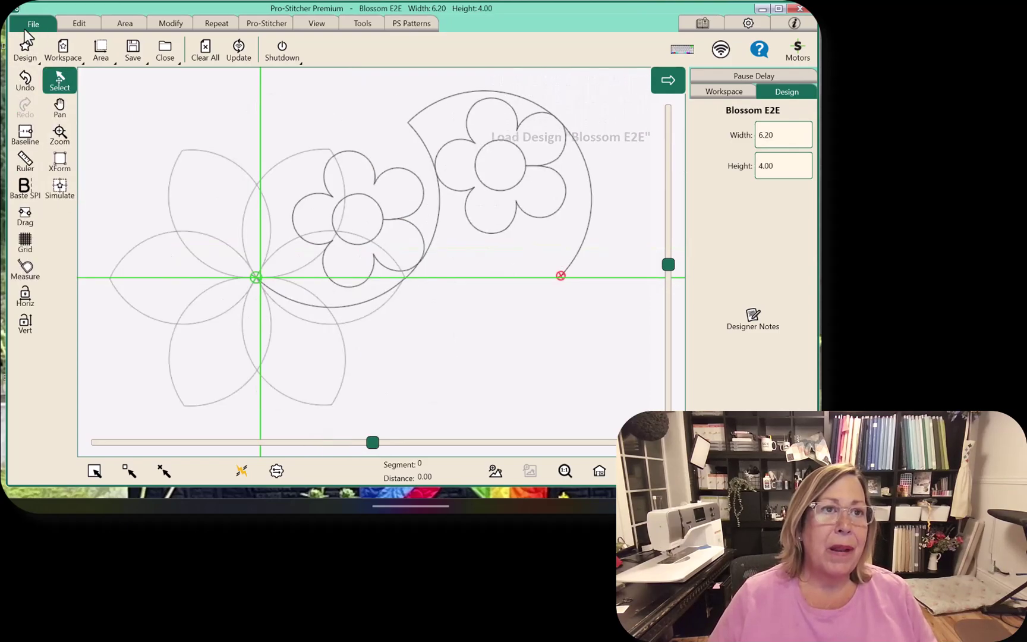
pyautogui.click(167, 45)
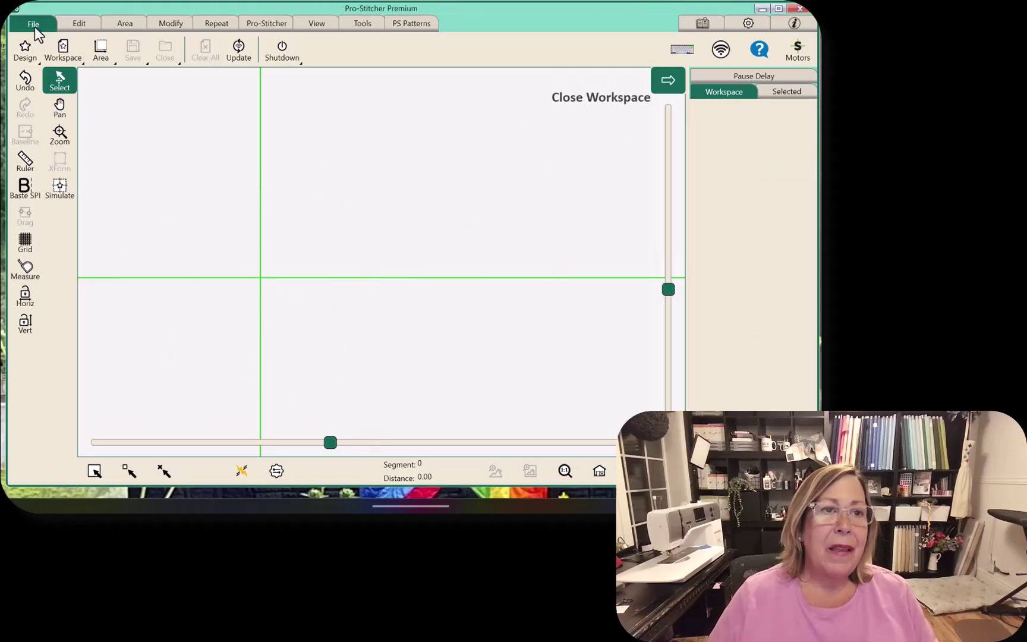
# Try reopening the missing 60 x 80 Quilt workspace, dismiss the warning, and list recent designs.
pyautogui.click(57, 45)
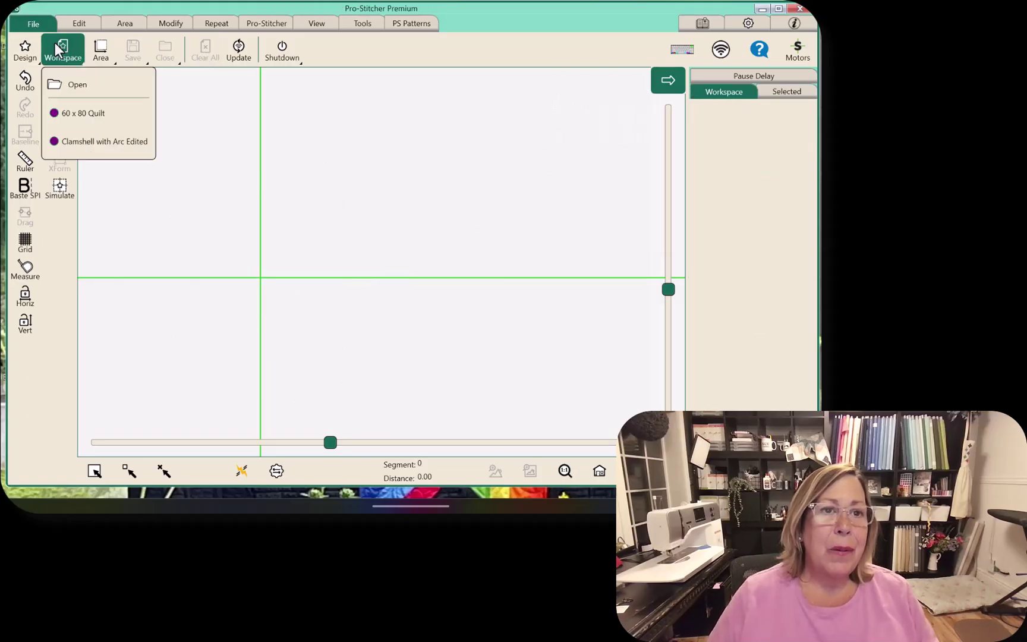
pyautogui.click(83, 115)
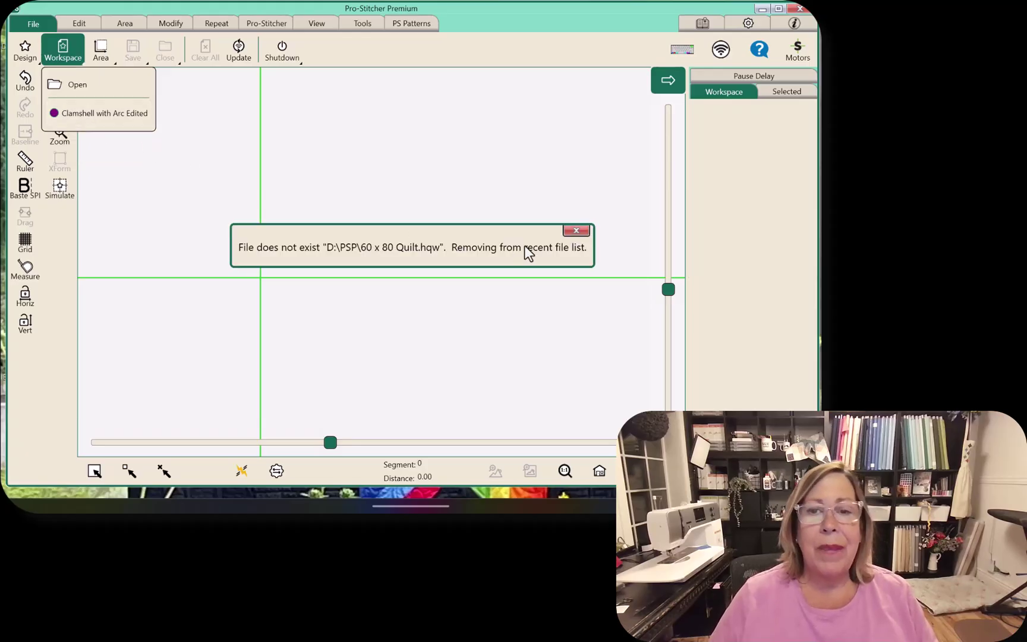
pyautogui.click(573, 230)
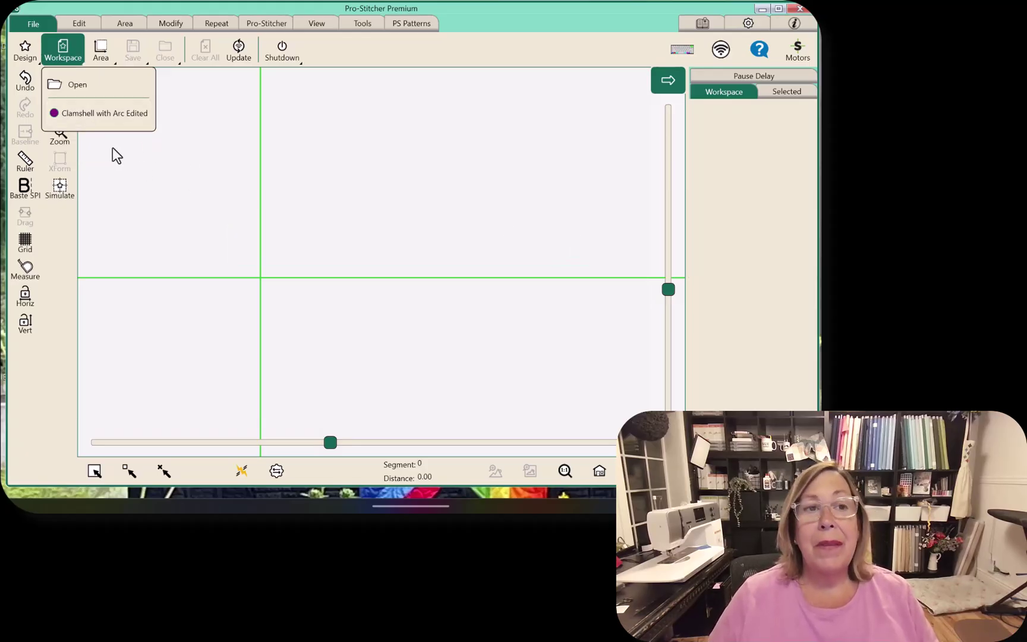
pyautogui.click(25, 48)
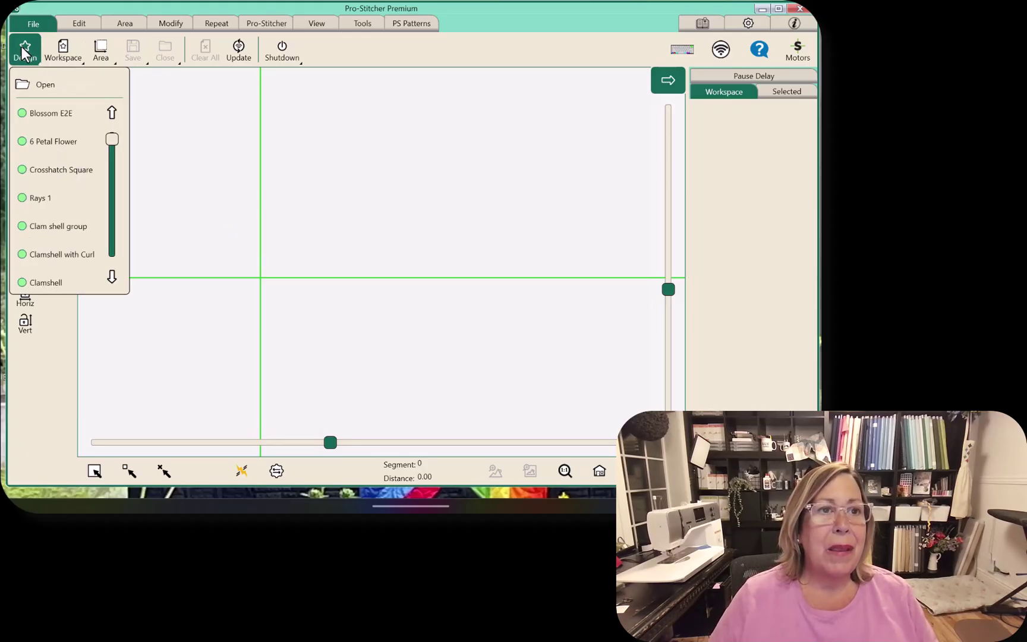
# Open the Teressa Pink design from the Continuous Line E2E folder at 60.00 by 60.00.
pyautogui.click(40, 81)
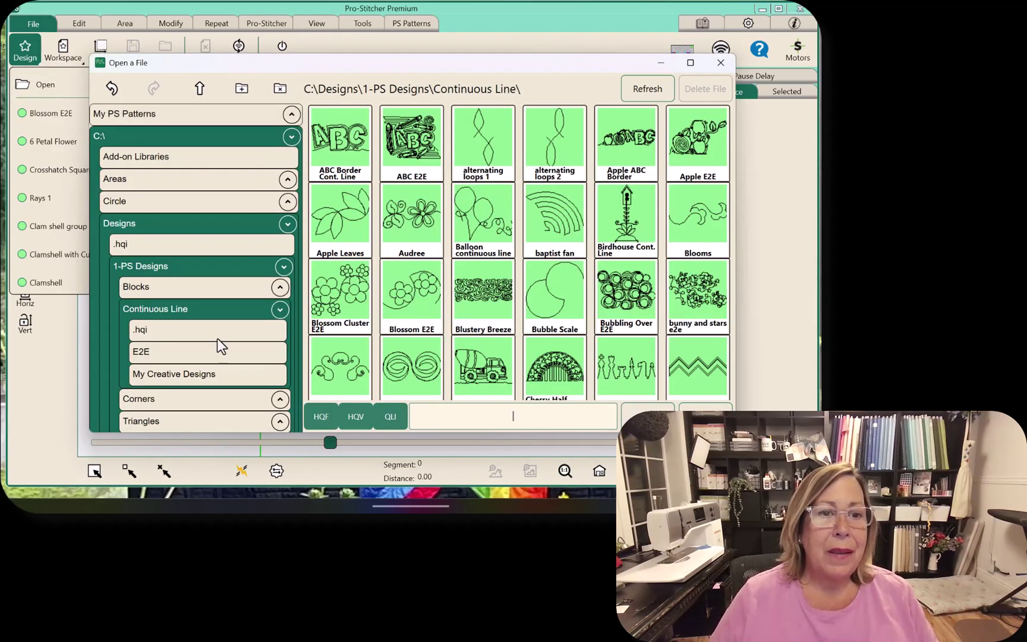
pyautogui.click(211, 352)
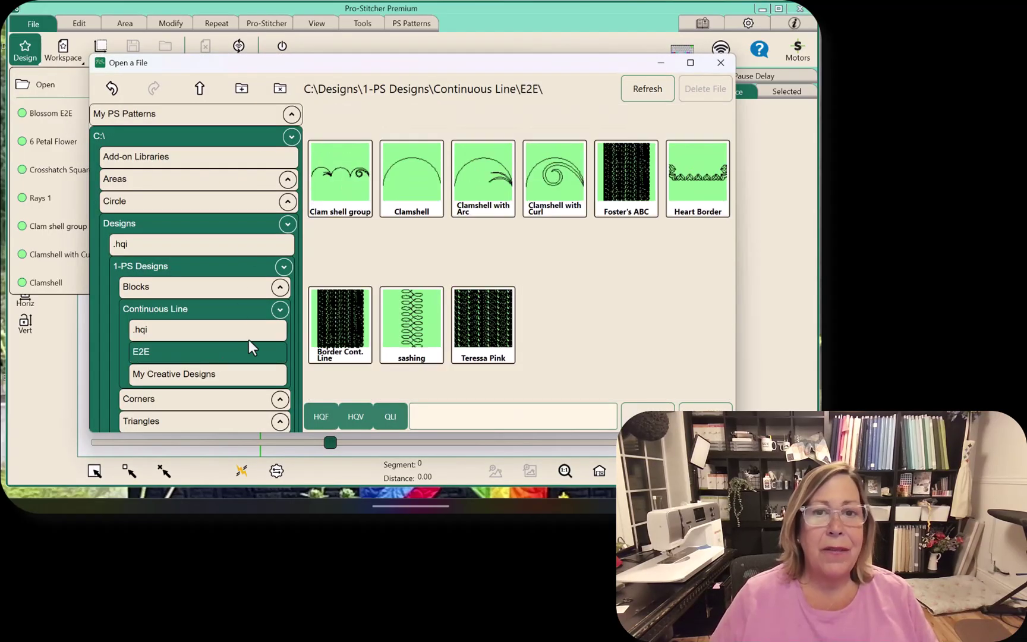
pyautogui.click(479, 321)
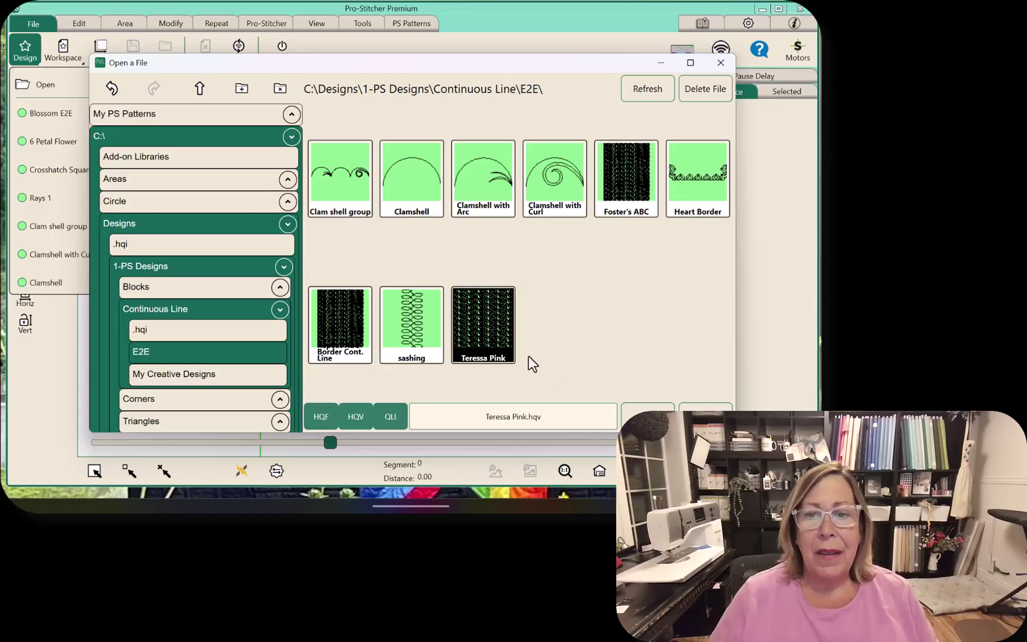
pyautogui.doubleClick(479, 324)
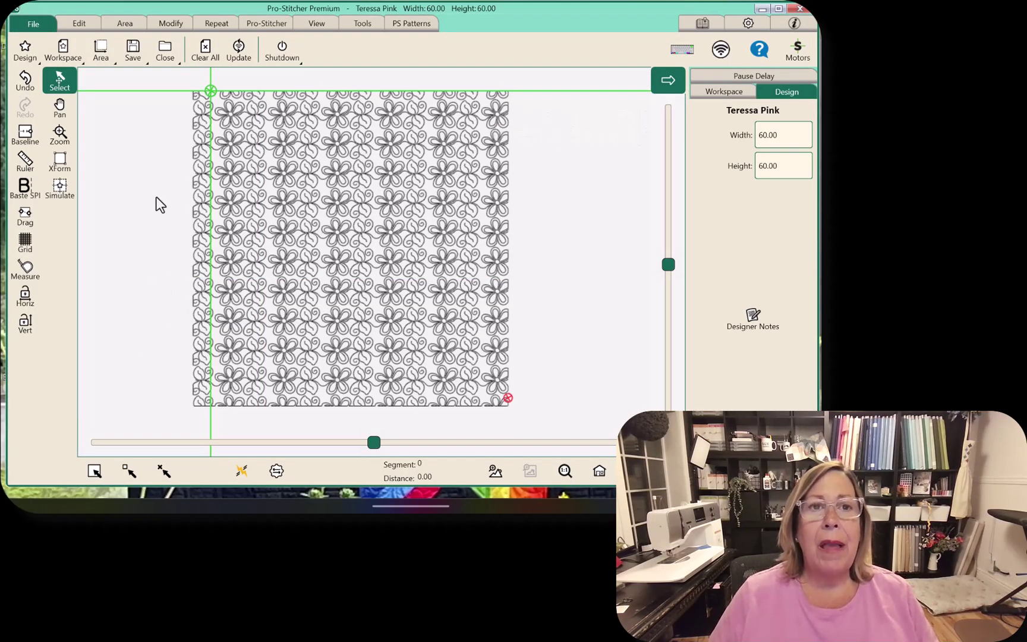
pyautogui.click(749, 24)
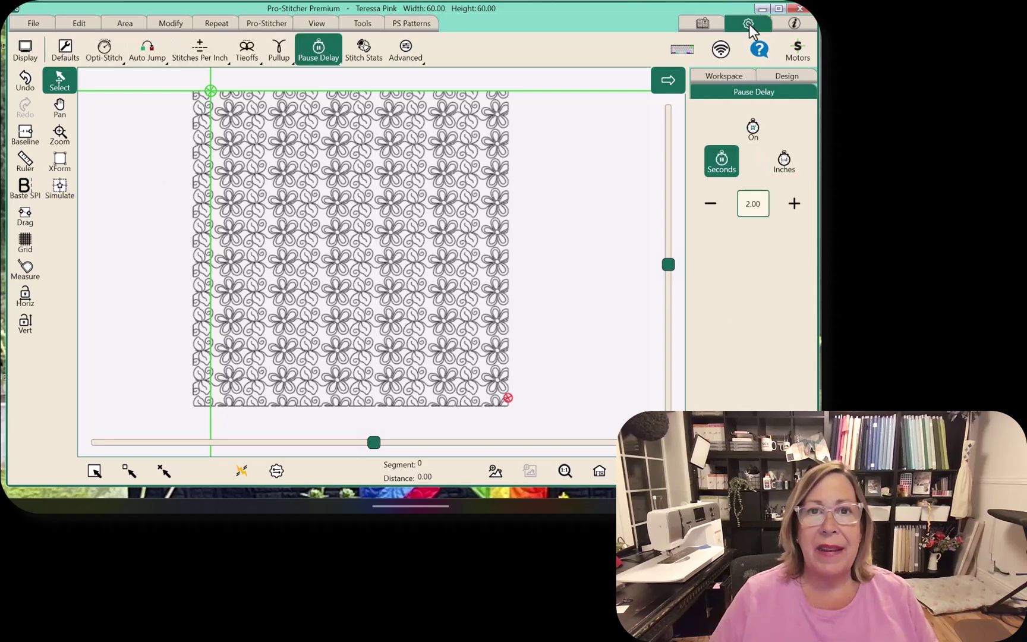
pyautogui.click(360, 53)
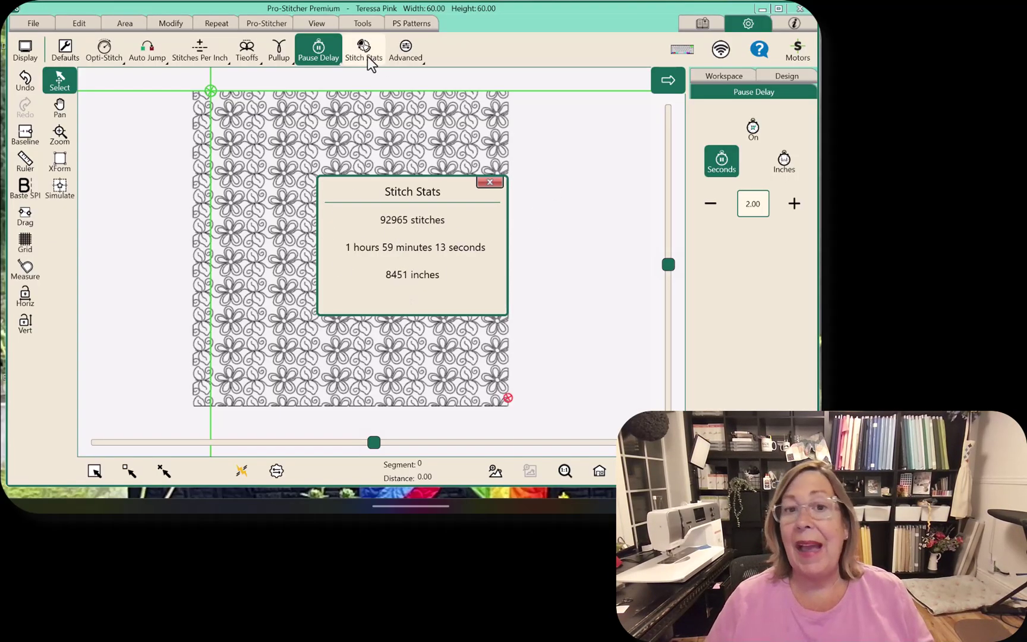
pyautogui.click(399, 53)
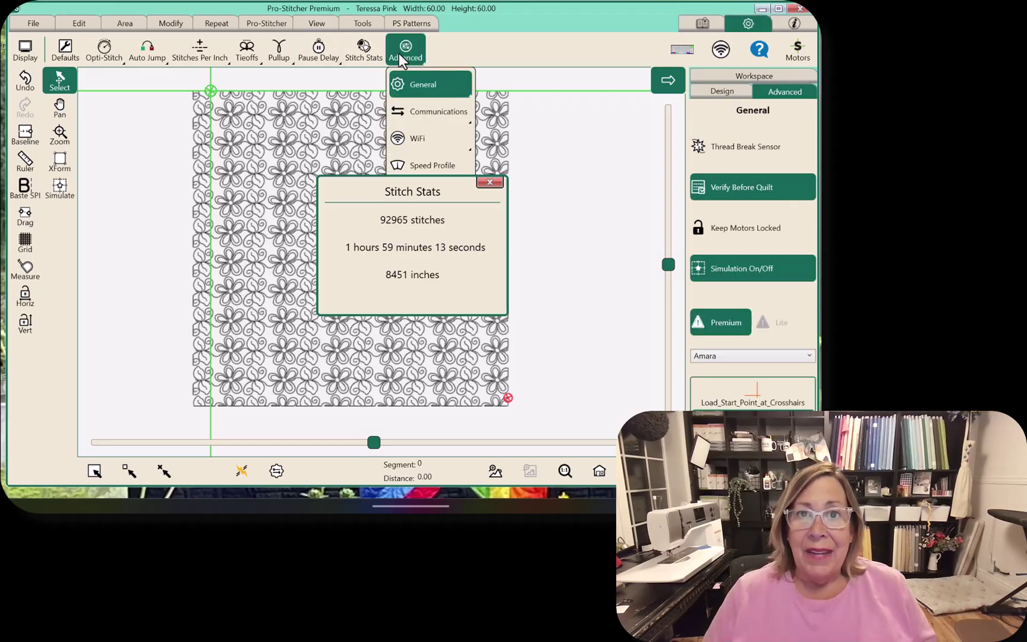
# Close the stitch statistics and view the Communications and WiFi advanced settings.
pyautogui.click(496, 184)
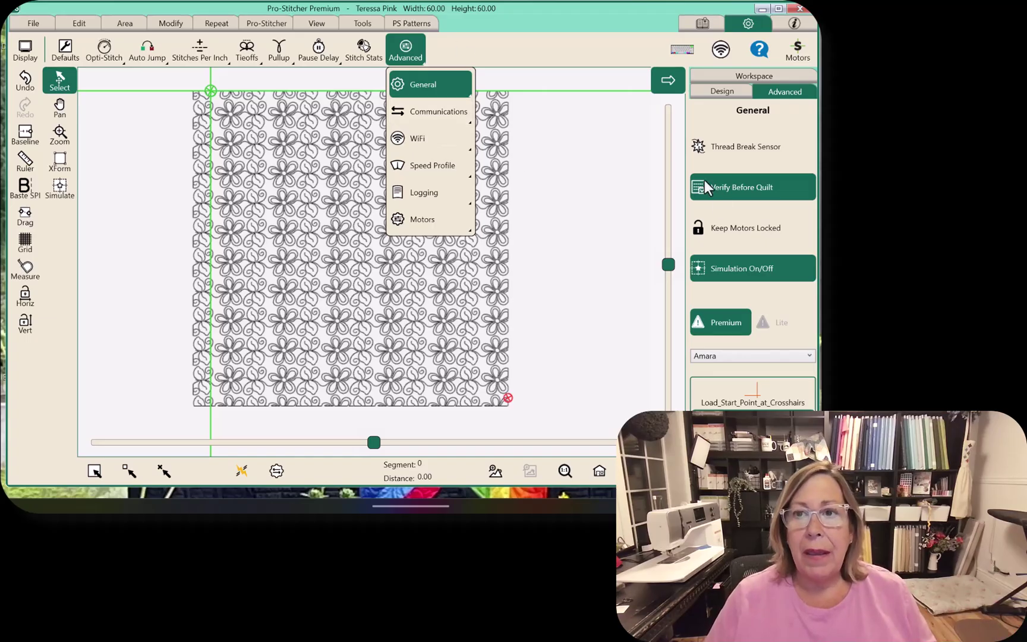
pyautogui.click(441, 114)
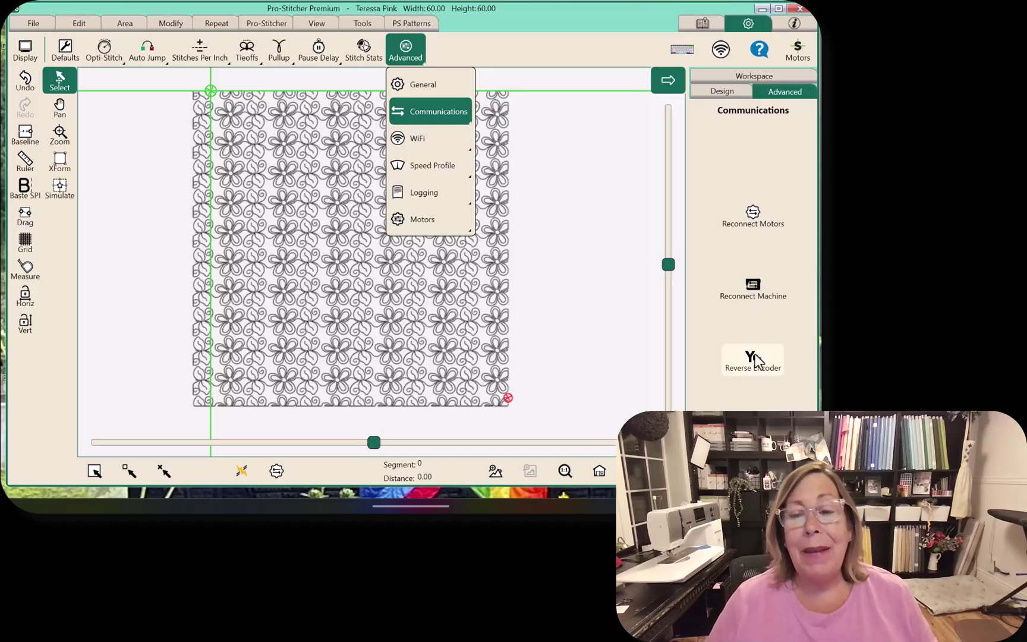
pyautogui.click(440, 146)
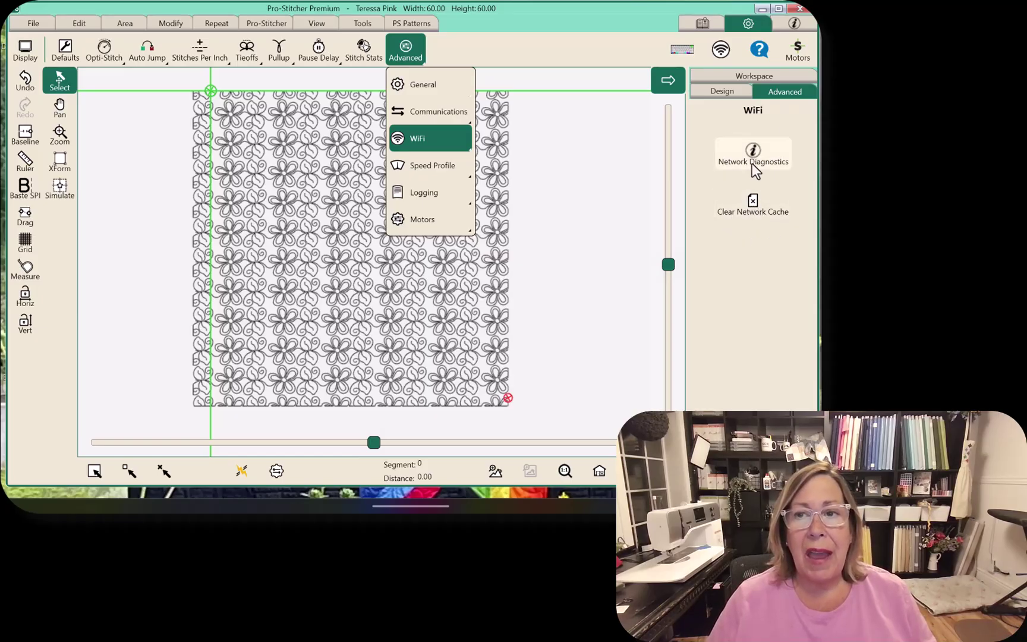
# Review Speed Profile (max 2450 SPM), Logging and Motors (torque limit 200) advanced settings.
pyautogui.click(417, 164)
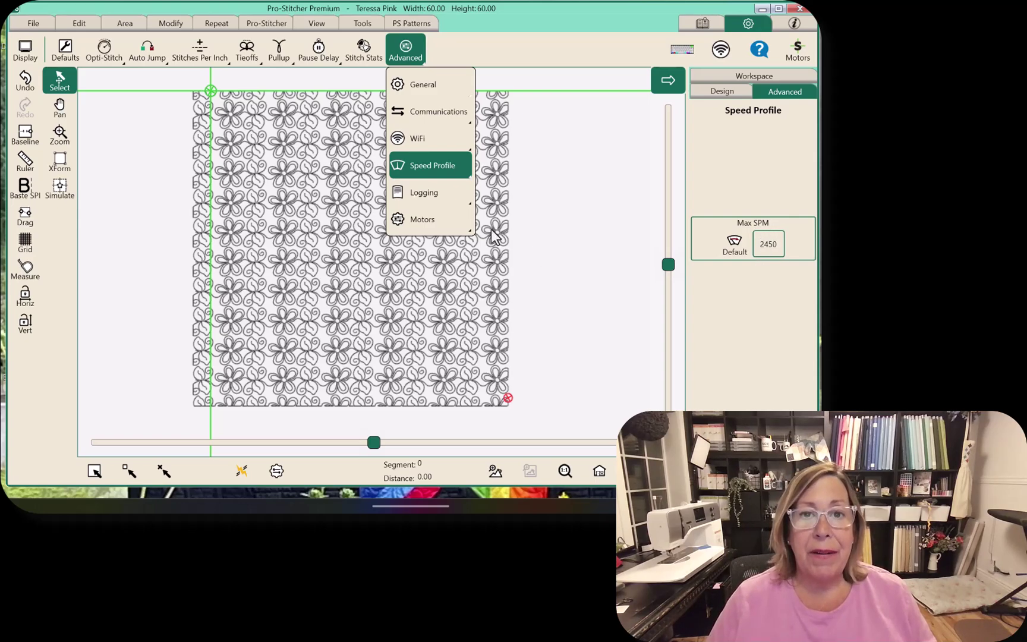
pyautogui.click(425, 195)
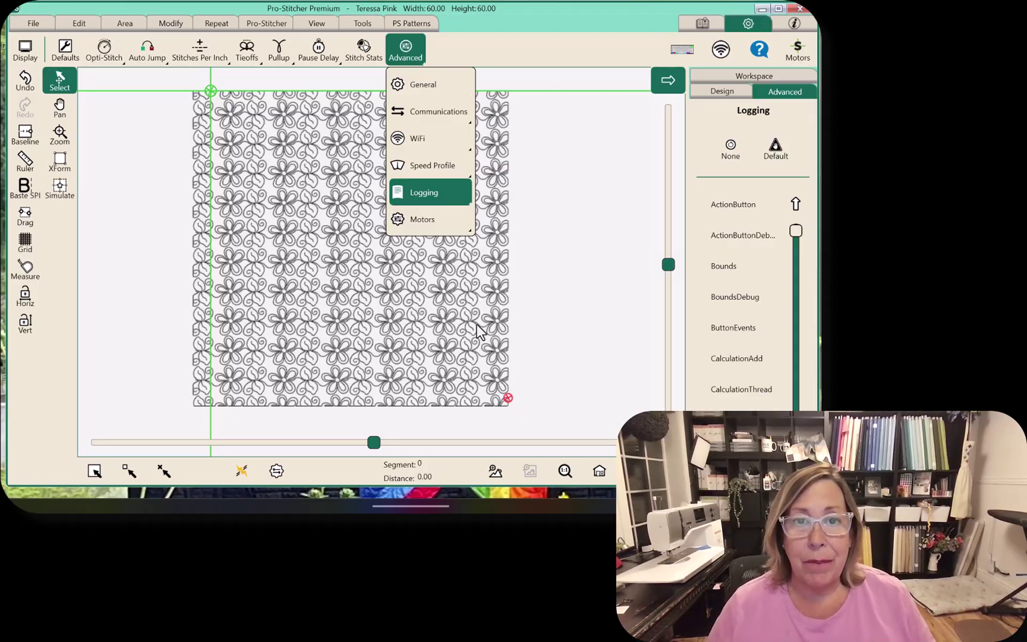
pyautogui.click(417, 220)
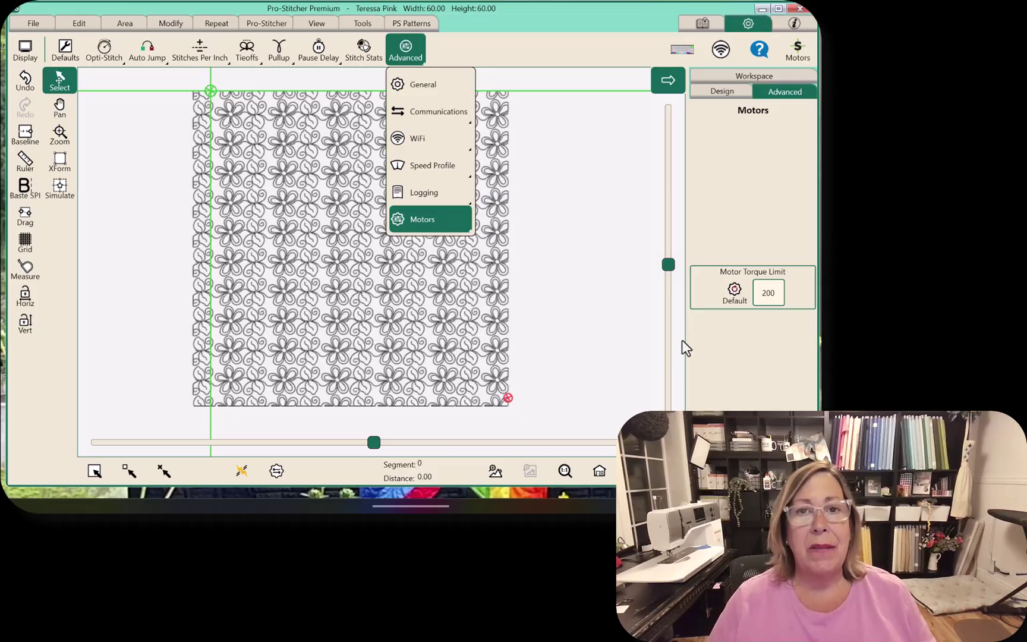
pyautogui.click(360, 176)
pyautogui.click(416, 53)
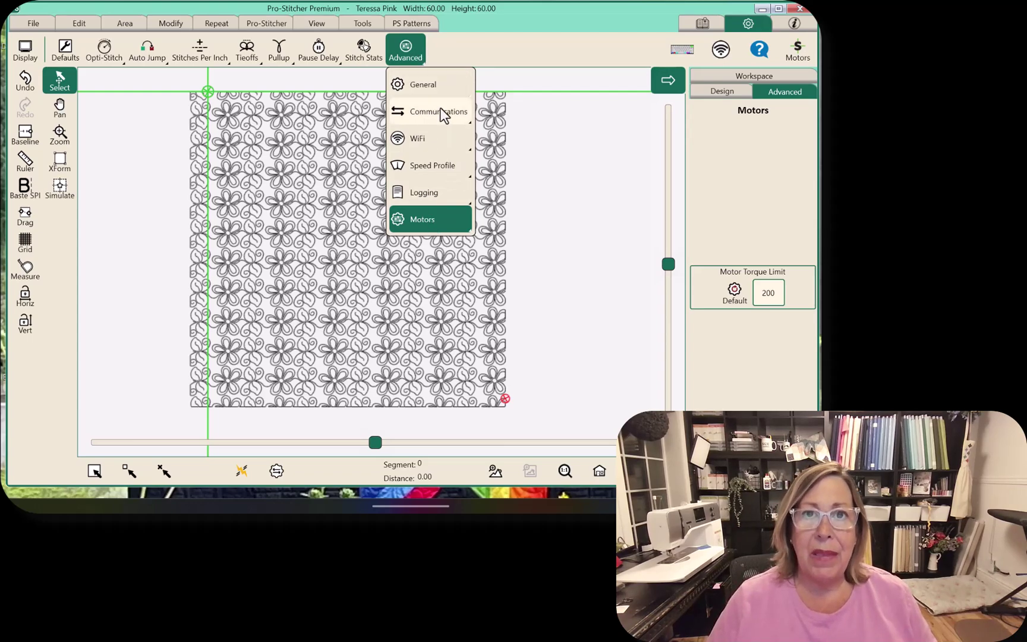
# Turn the Thread Break Sensor on in General advanced settings, then return to the 60.00 by 60.00 design panel.
pyautogui.click(438, 86)
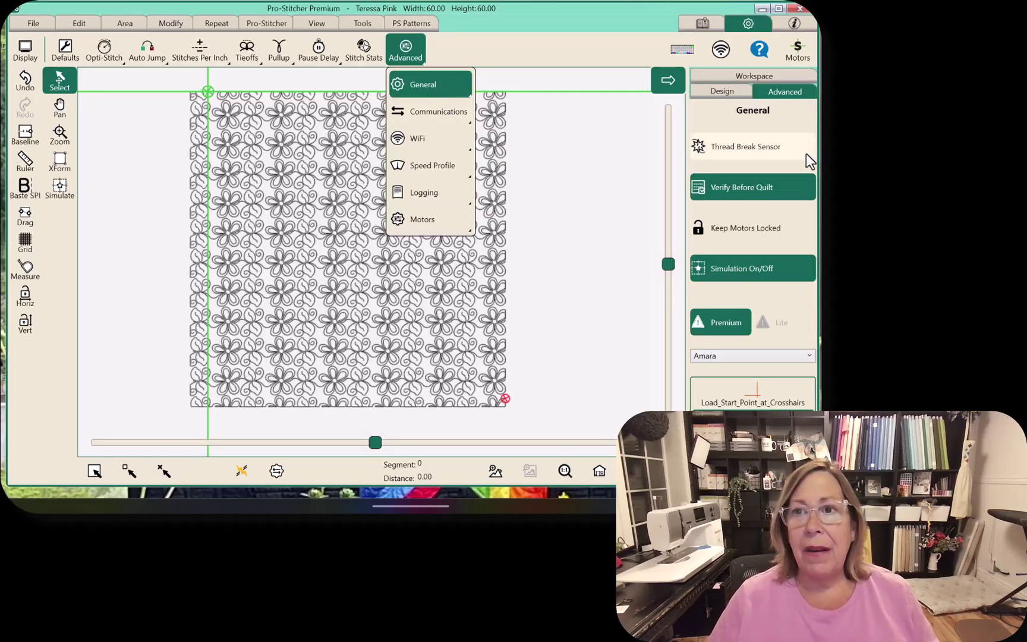
pyautogui.click(757, 148)
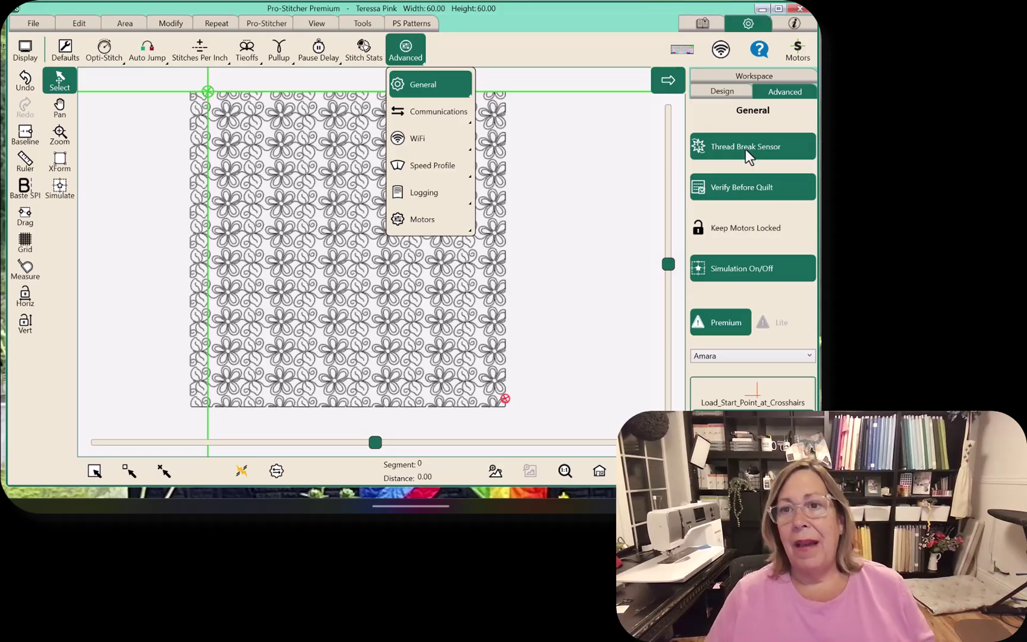
pyautogui.click(745, 149)
pyautogui.click(737, 153)
pyautogui.click(732, 160)
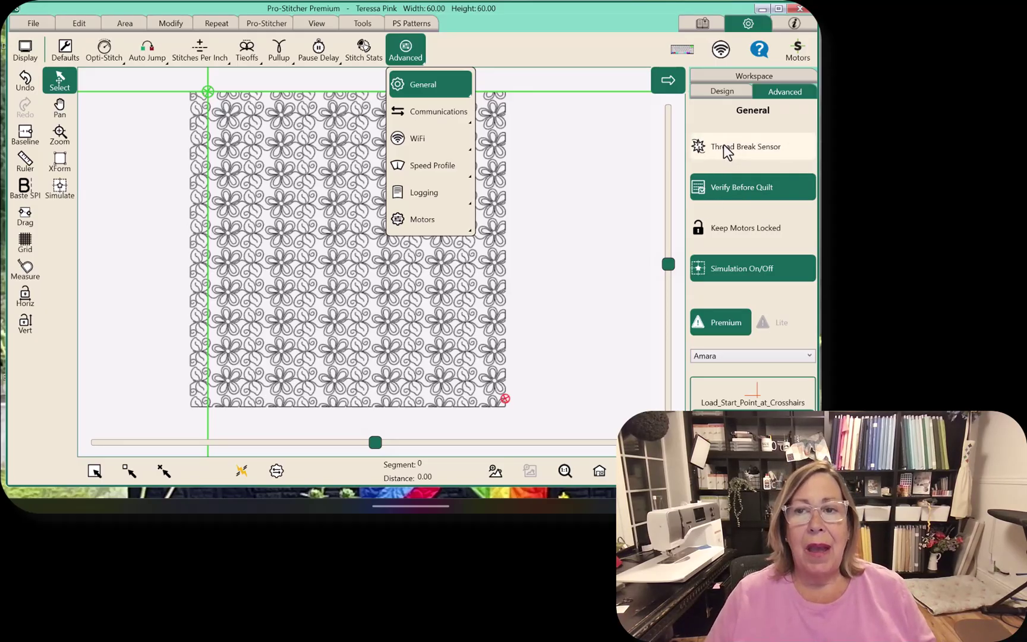
pyautogui.click(724, 151)
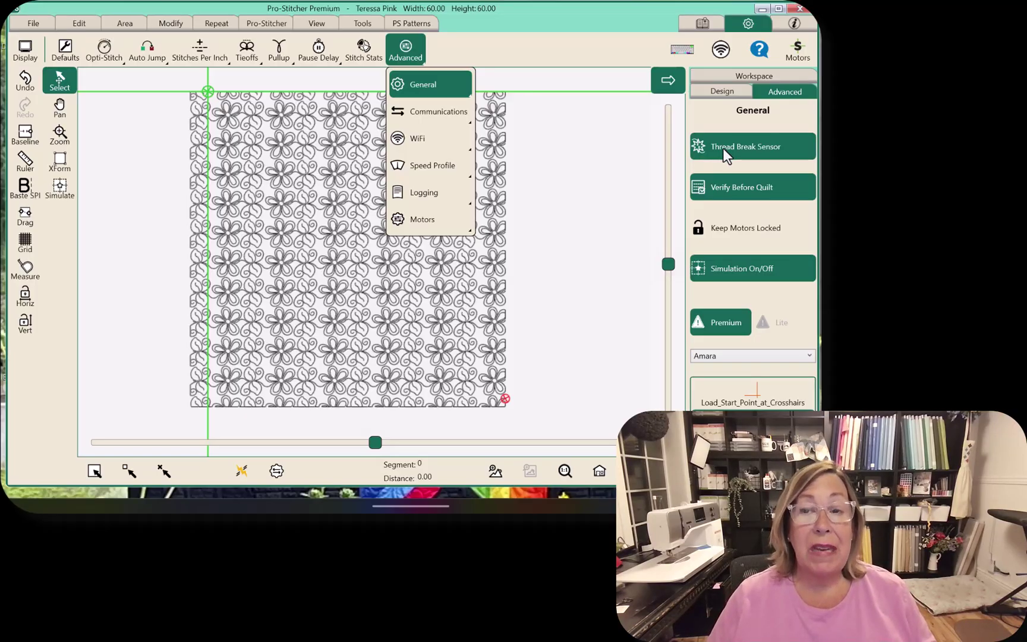
pyautogui.click(738, 186)
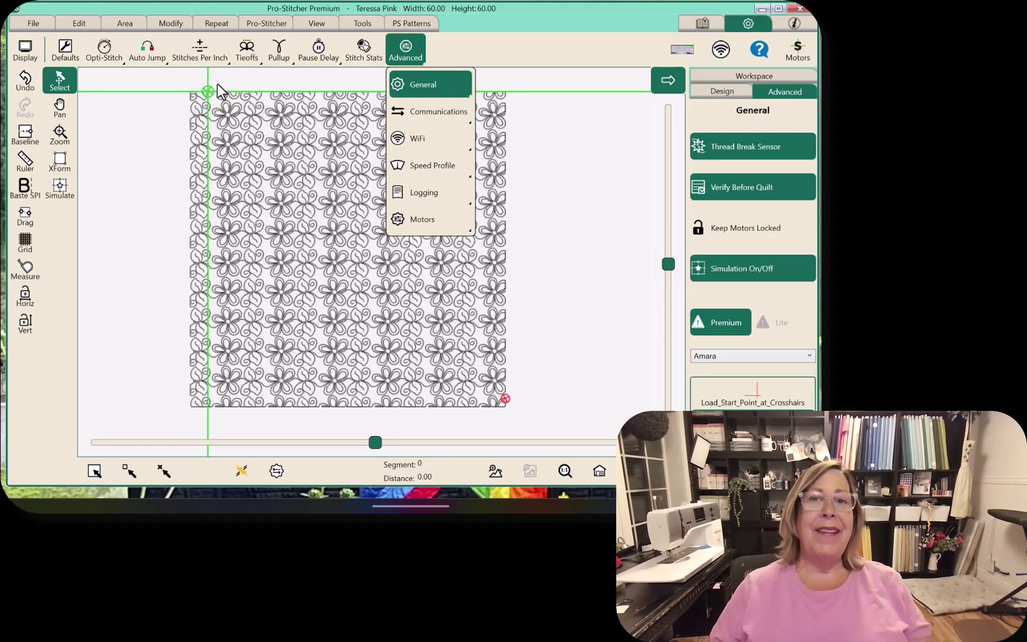
pyautogui.click(217, 90)
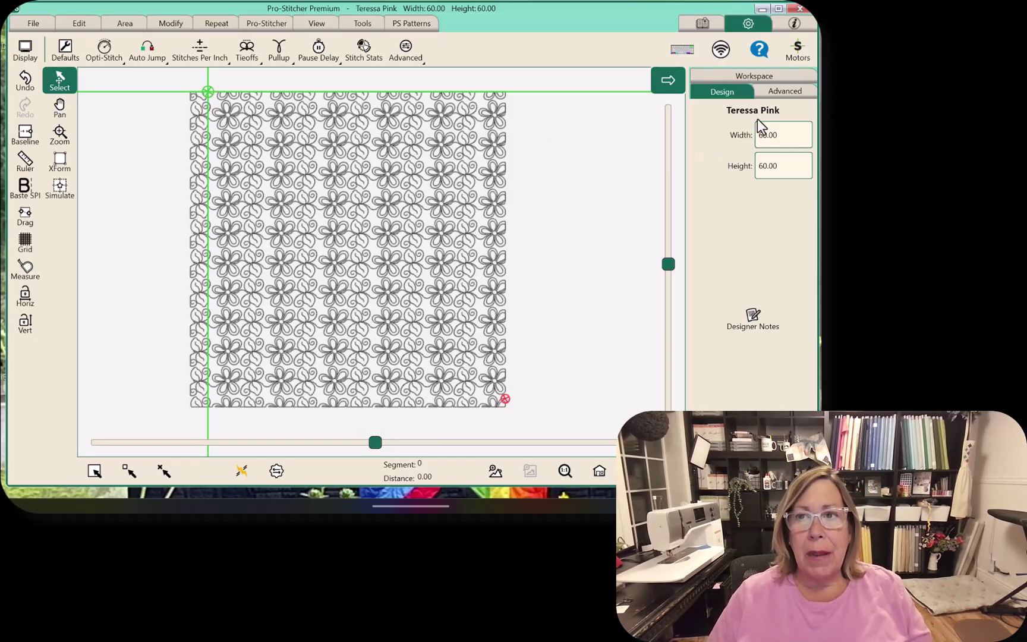
# Reopen the General advanced settings with Thread Break Sensor, Verify Before Quilt and Simulation options.
pyautogui.click(404, 55)
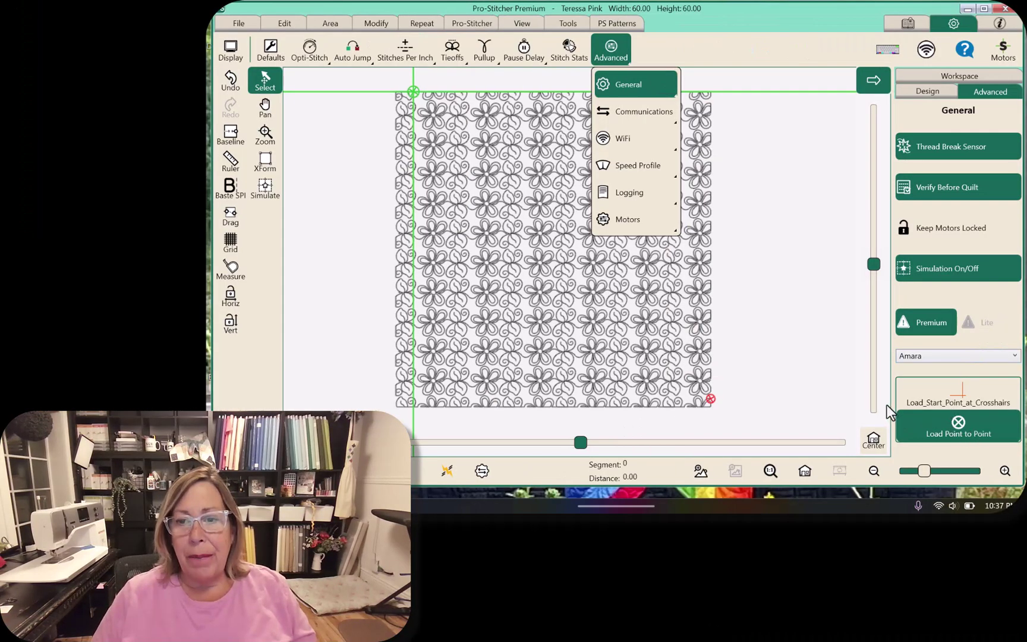
# Set design loading to Load Start Point at Crosshairs after briefly trying Load Point to Point.
pyautogui.scroll(-1, 886, 405)
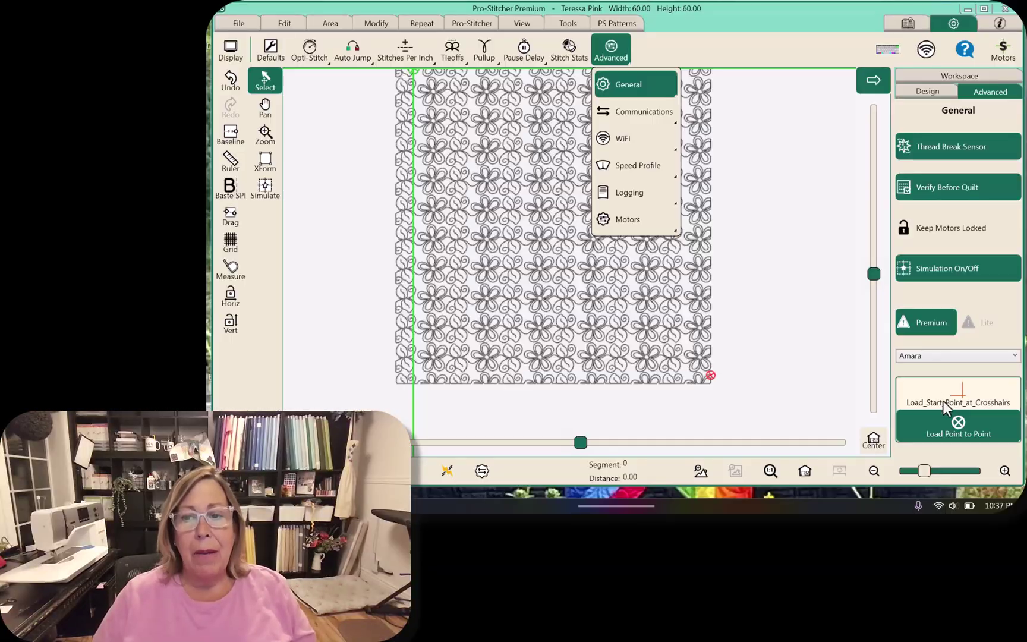
pyautogui.click(944, 401)
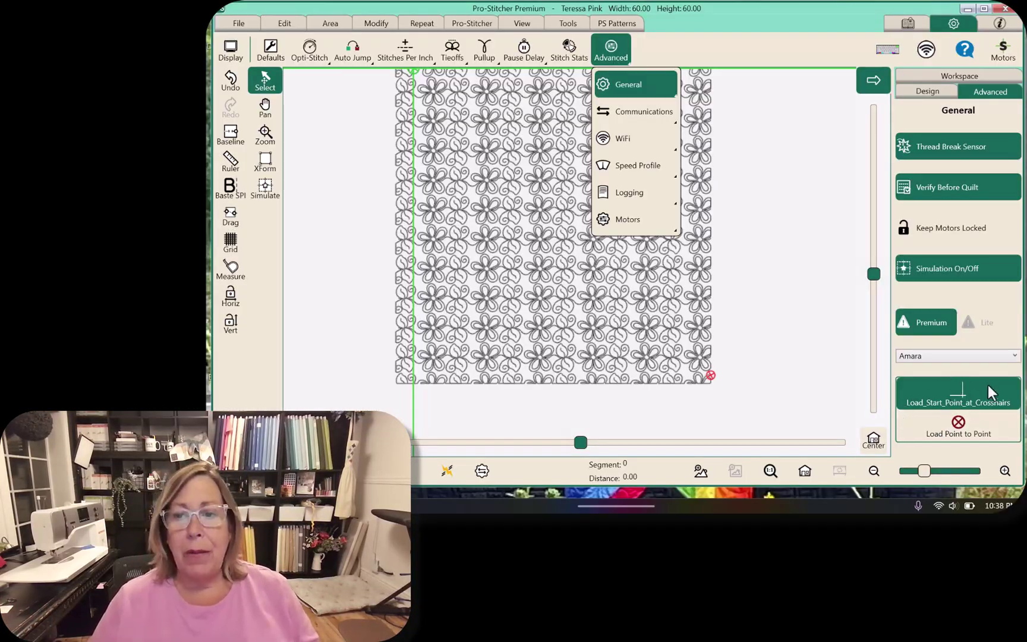
pyautogui.click(977, 430)
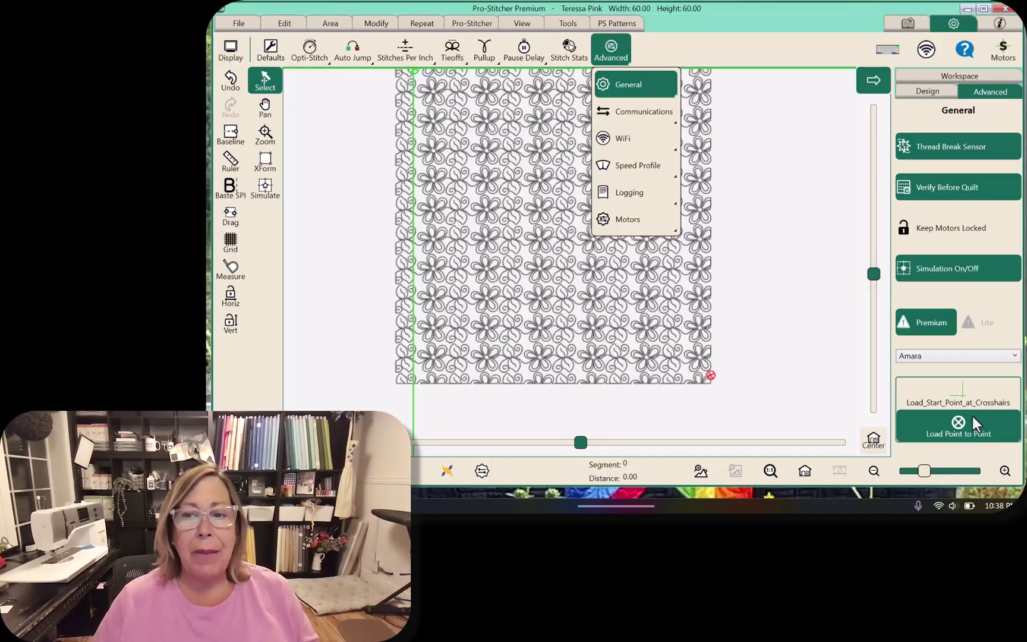
pyautogui.click(978, 399)
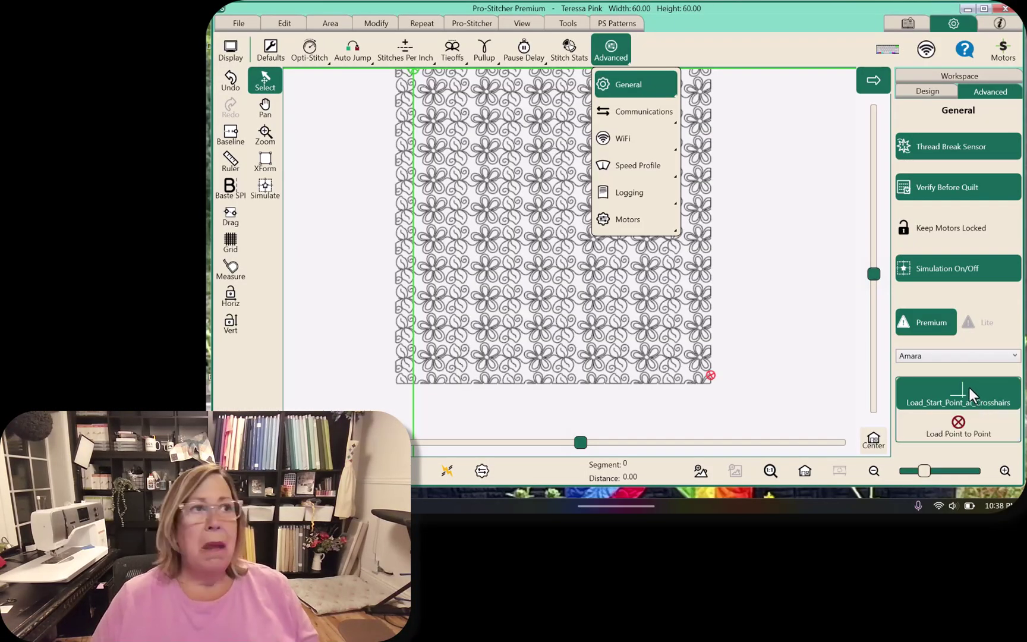